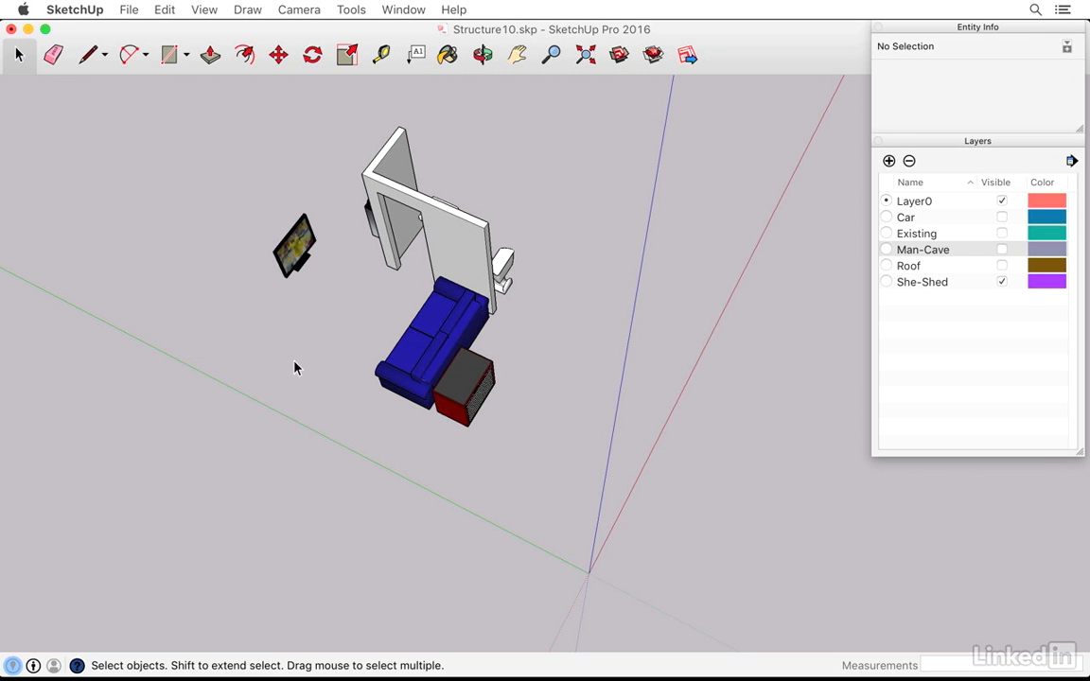
- Select the interior walls, sofa, television and other furnishings and assign them all to the Man-Cave layer
left_click_drag(197, 101, 572, 459)
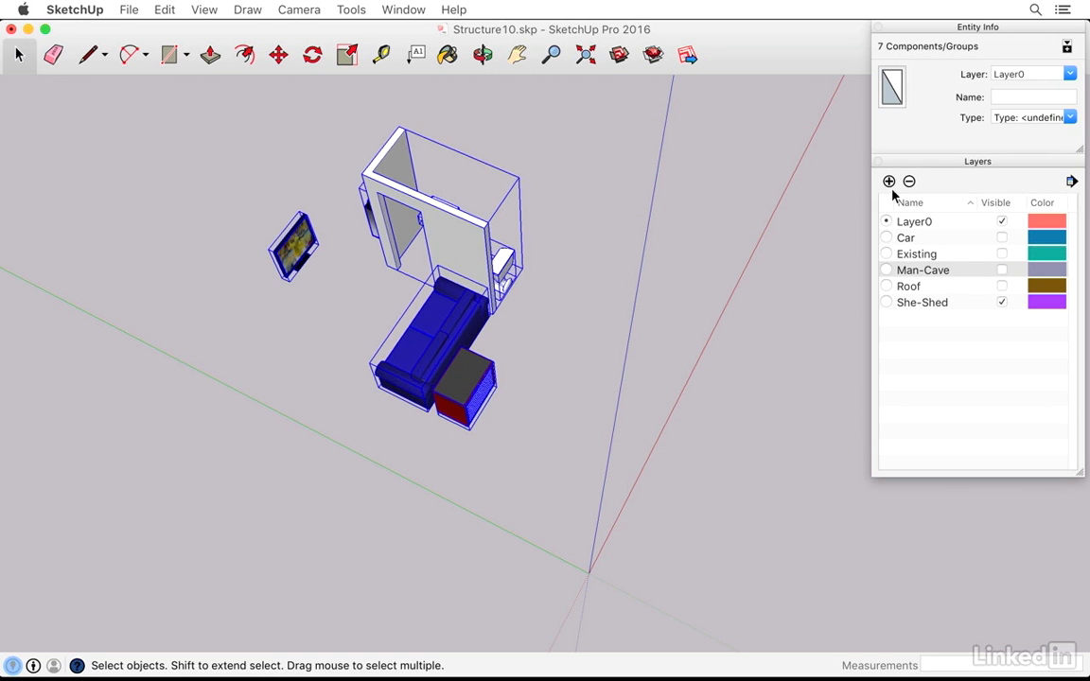
left_click(1070, 76)
left_click(1016, 120)
left_click(527, 294)
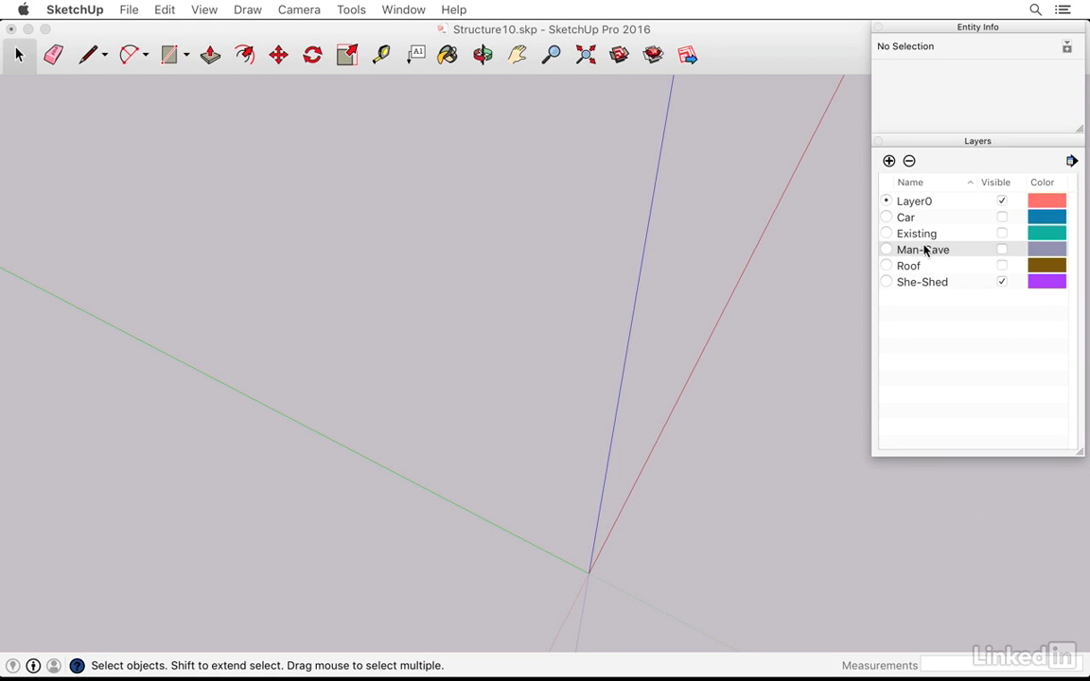
- Show the Existing layer, duplicate its walls and doors in place, and assign the copies to the She-Shed layer
left_click(1002, 233)
scroll(455, 302, "down", 2)
left_click_drag(135, 104, 807, 596)
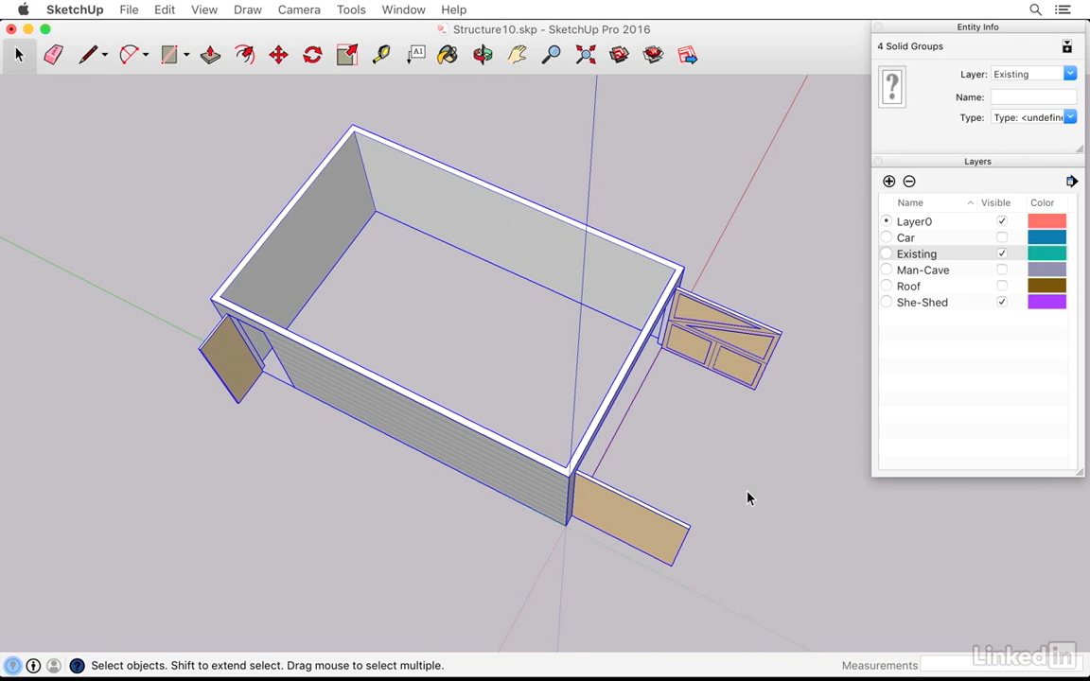
key("super+c")
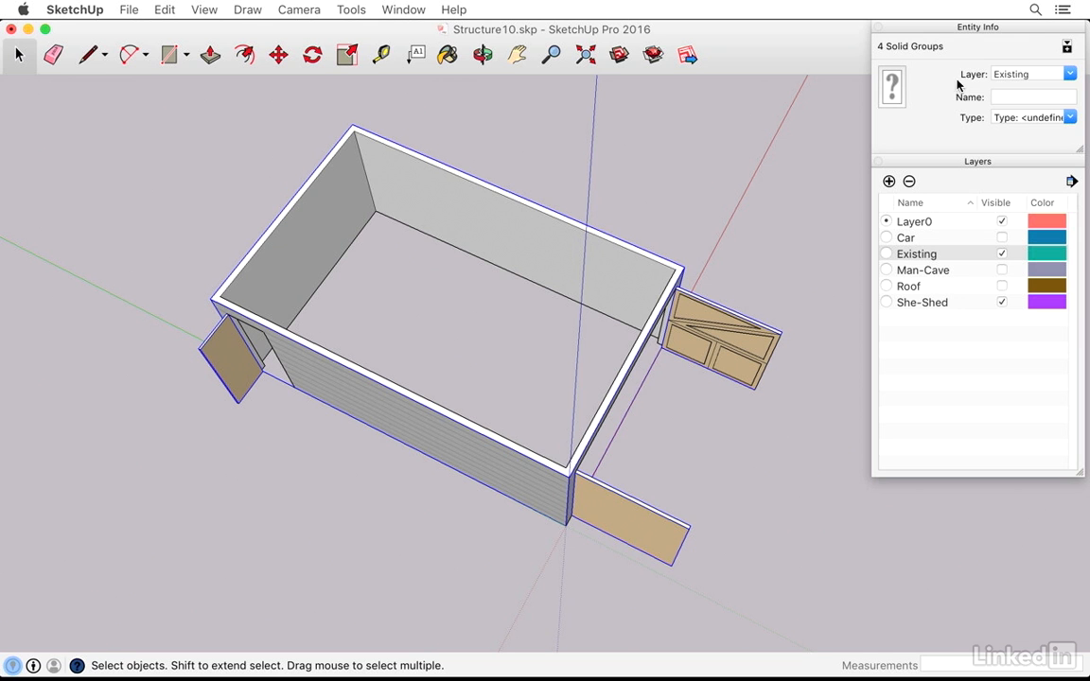
left_click(1031, 75)
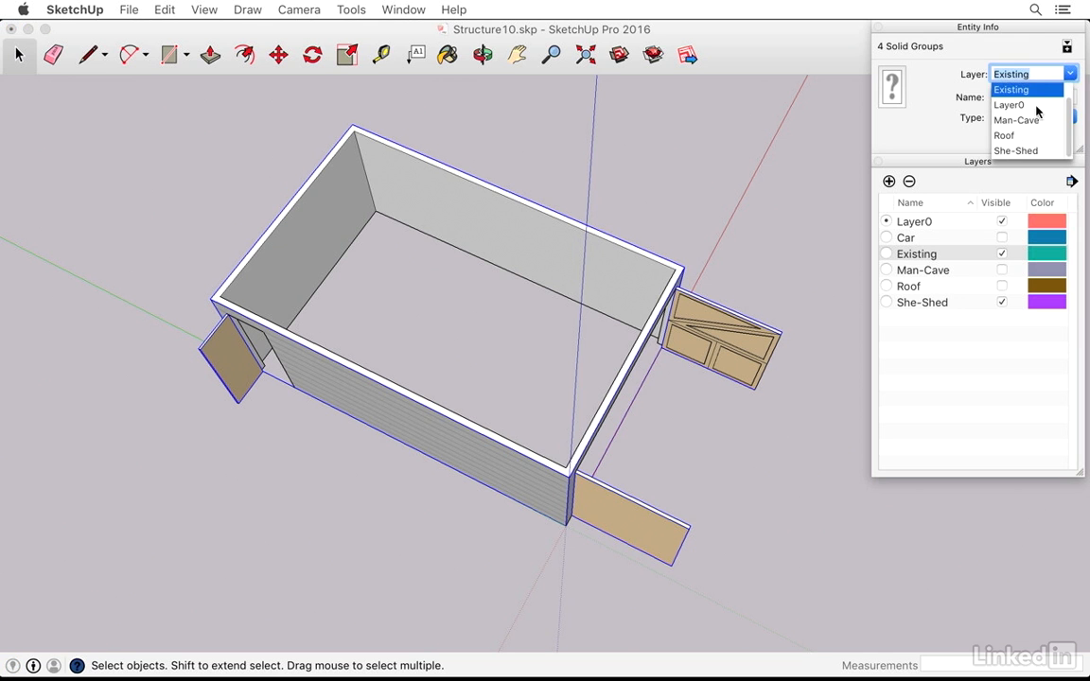
left_click(1017, 150)
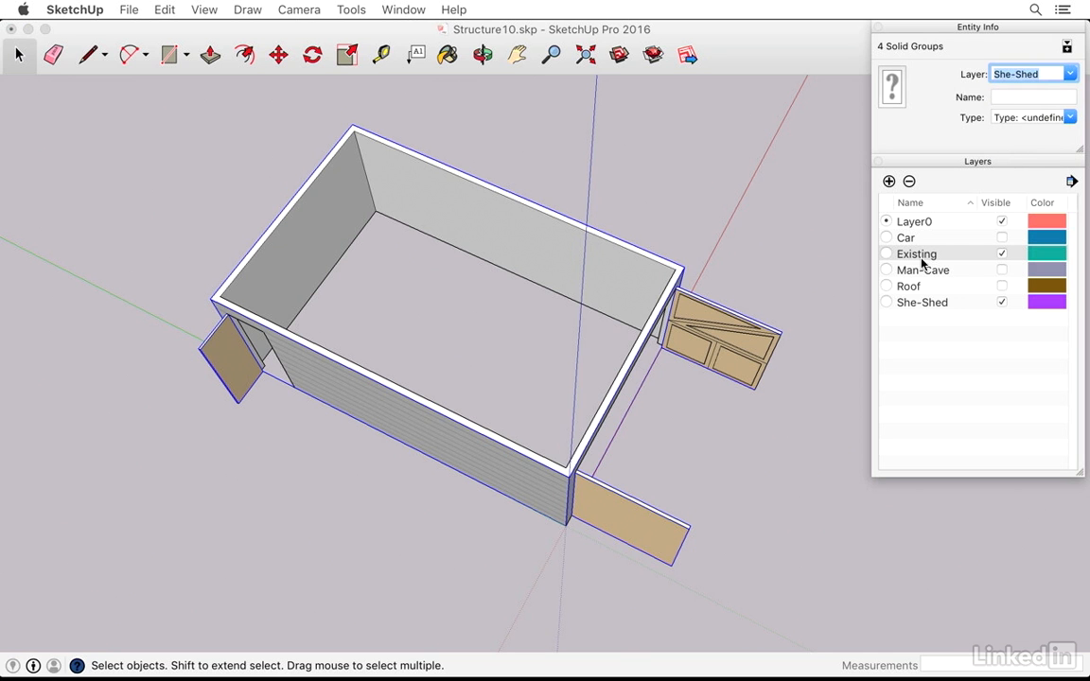
- Check the Existing and She-Shed layers separately, leave Existing hidden and She-Shed visible, and make She-Shed the active layer
left_click(1002, 254)
left_click(1002, 301)
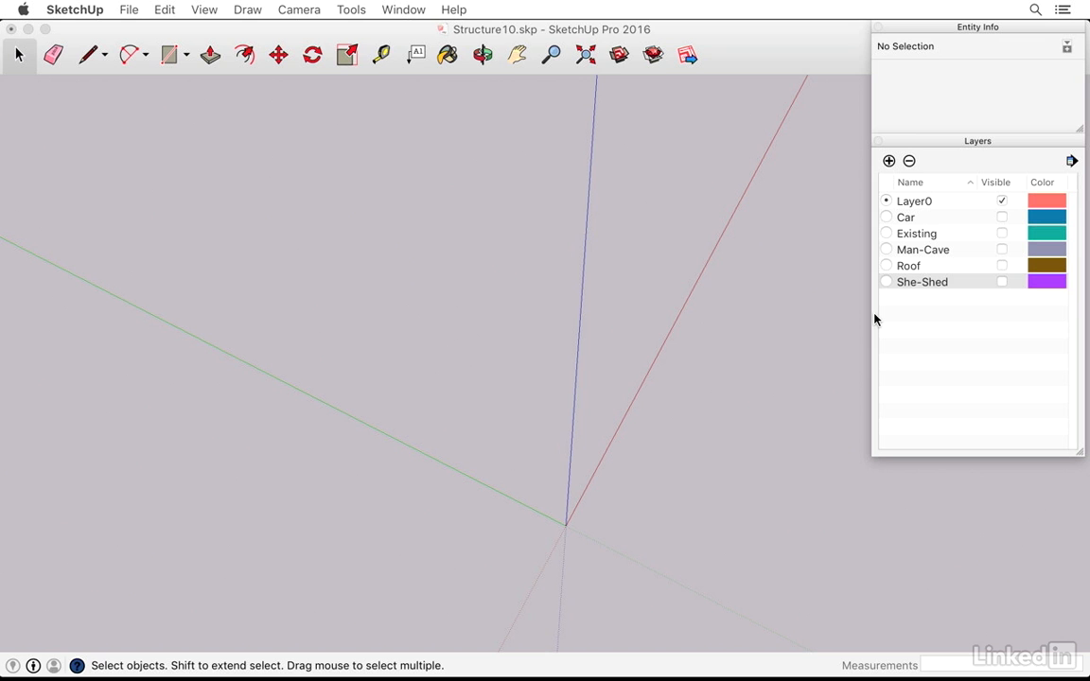
left_click(1002, 233)
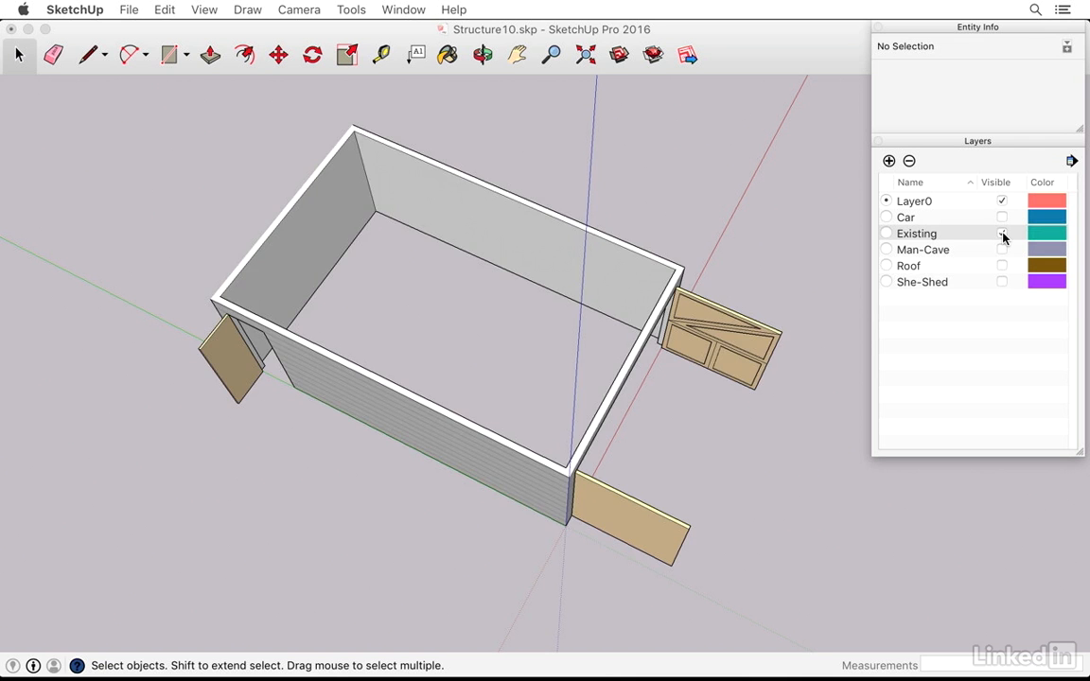
left_click(1002, 234)
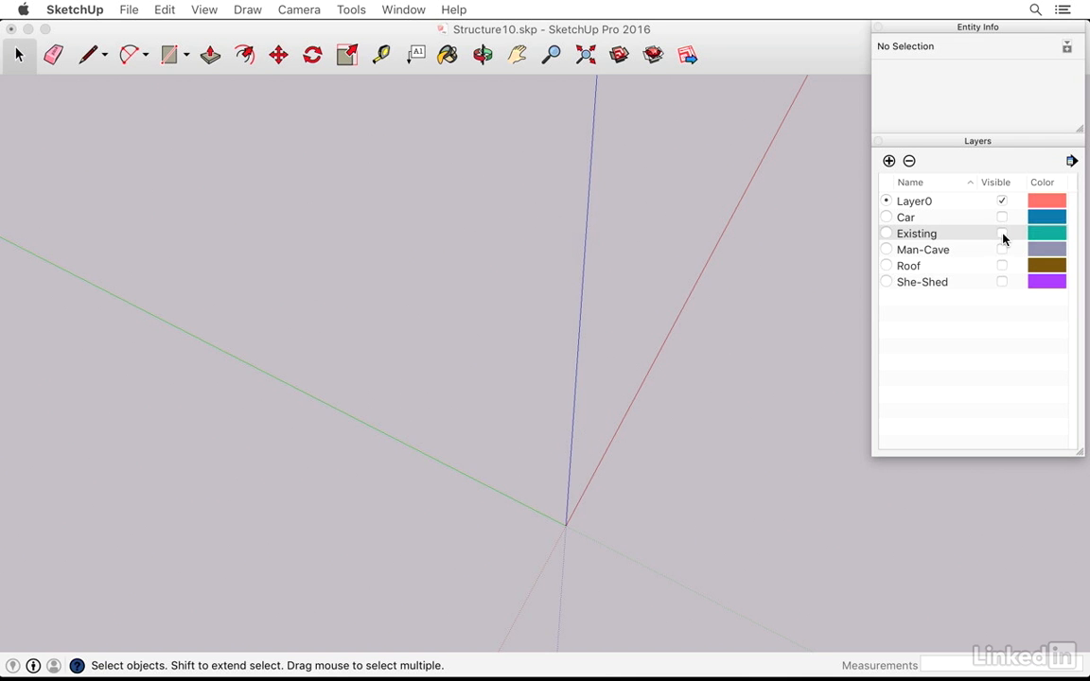
left_click(1002, 282)
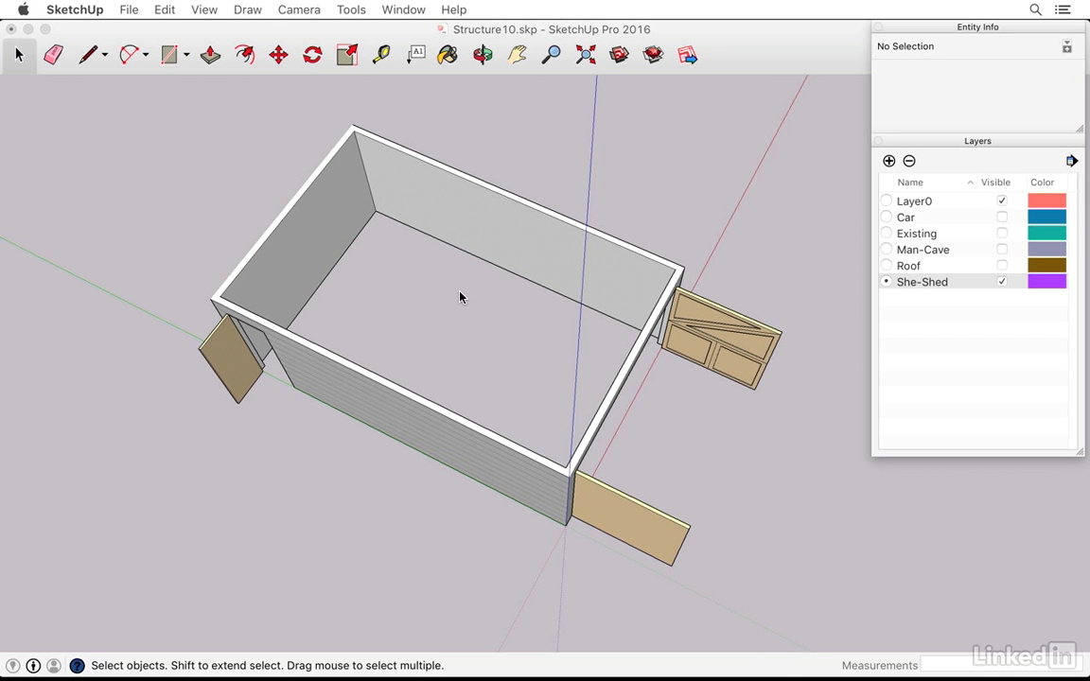
- Search the 3D Warehouse for "bathtub" and browse the resulting models
left_click(618, 57)
type("bathtub")
key("Return")
scroll(369, 312, "down", 10)
scroll(369, 312, "up", 10)
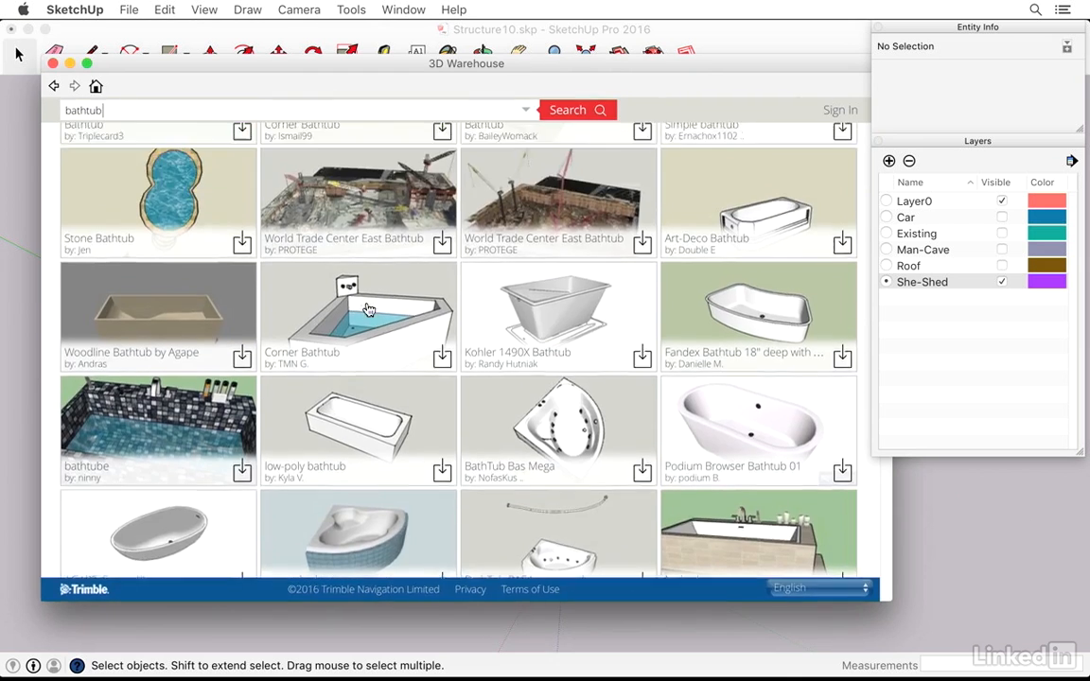
scroll(369, 311, "up", 1)
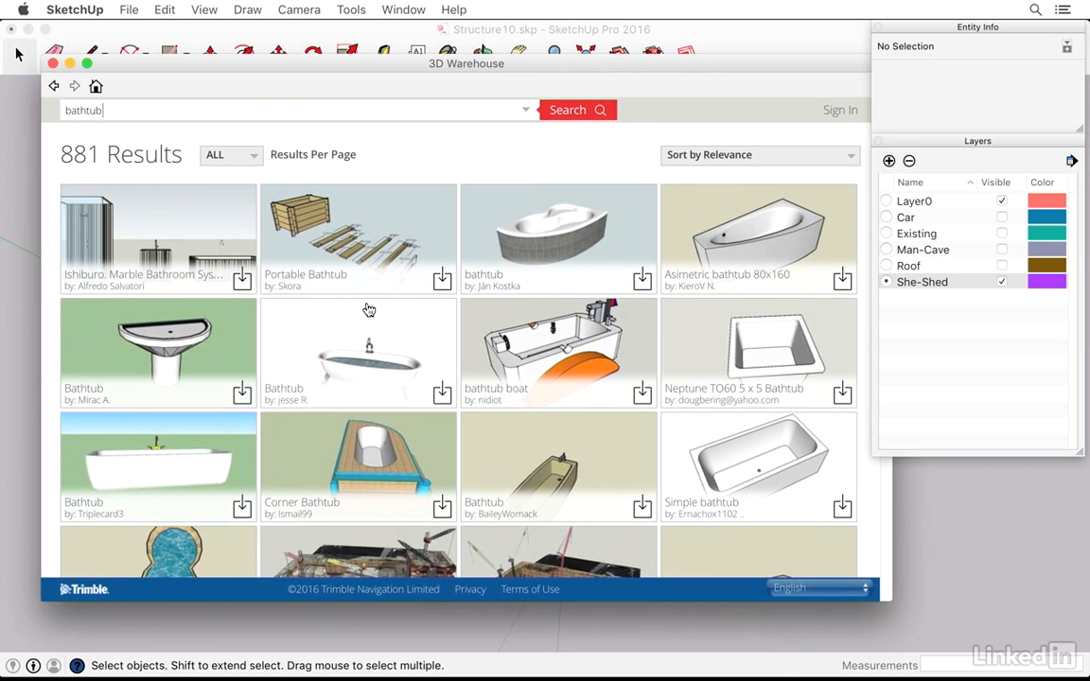
scroll(369, 311, "down", 12)
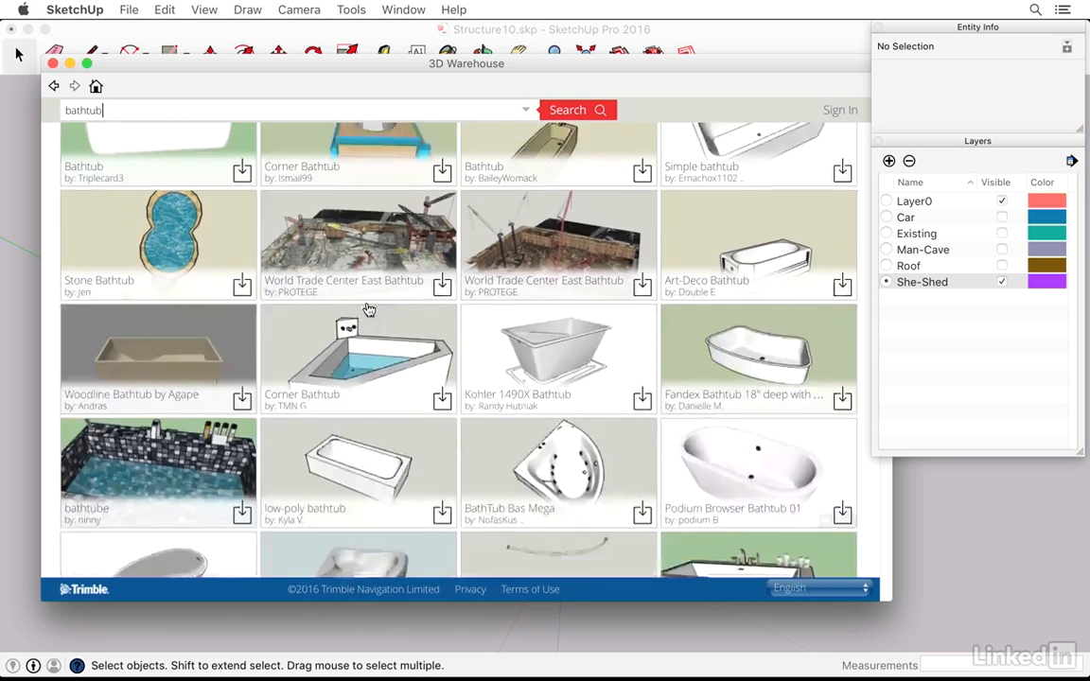
scroll(369, 310, "up", 12)
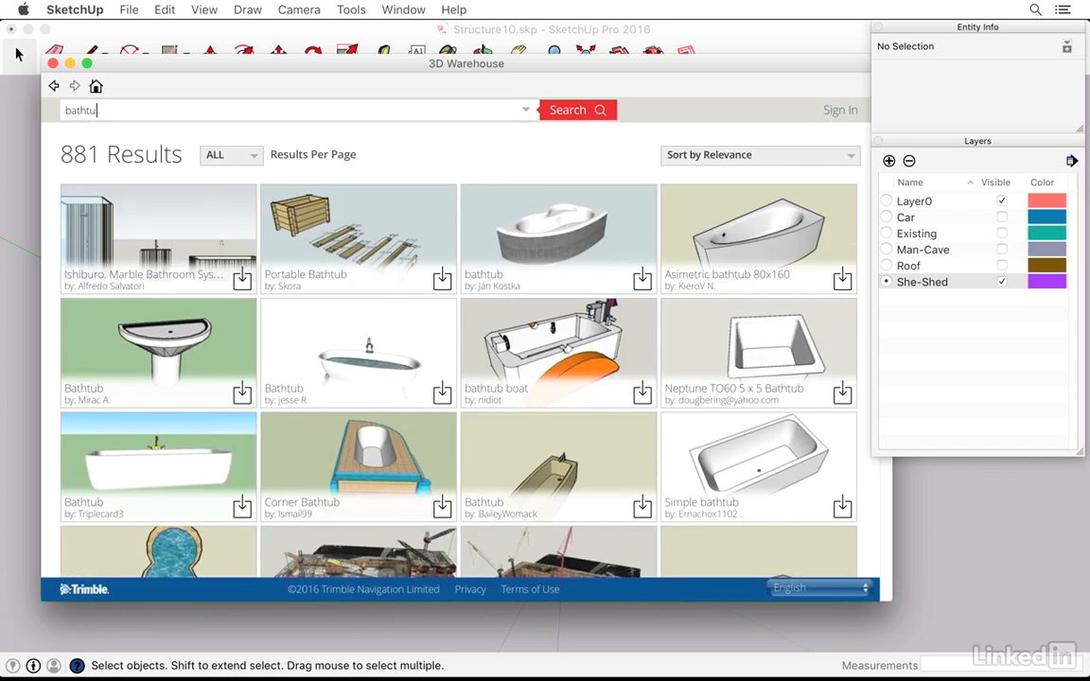
- Search the 3D Warehouse for "bath" and open the K-1822-G Underscore drop-in BubbleMassage bath model
key("BackSpace")
key("BackSpace")
key("Return")
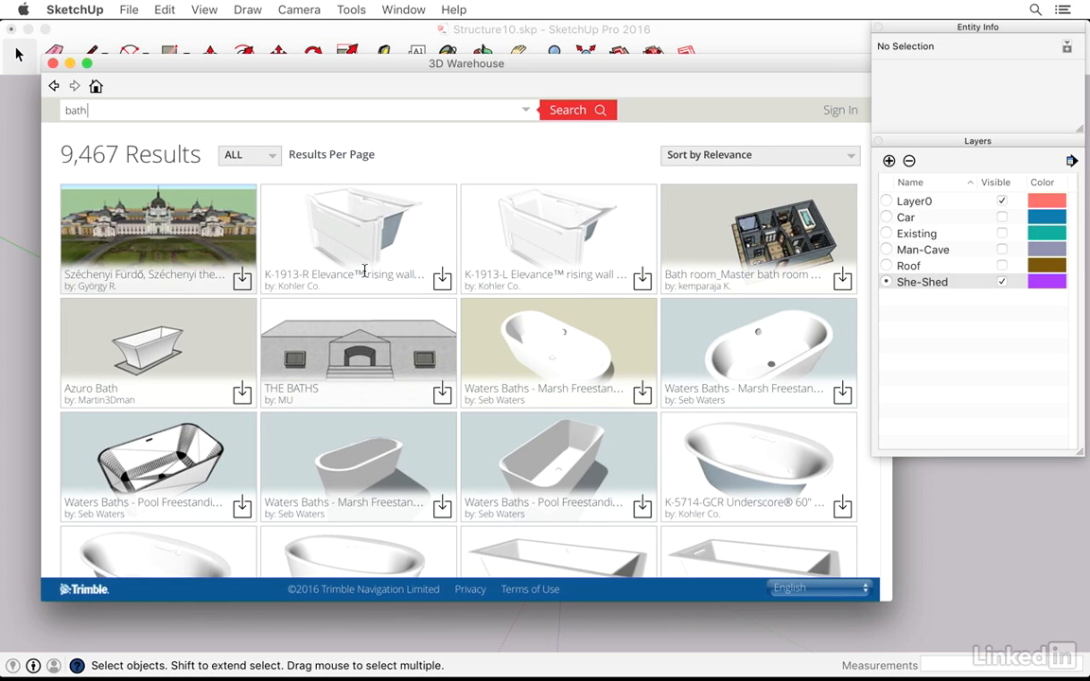
scroll(544, 333, "down", 3)
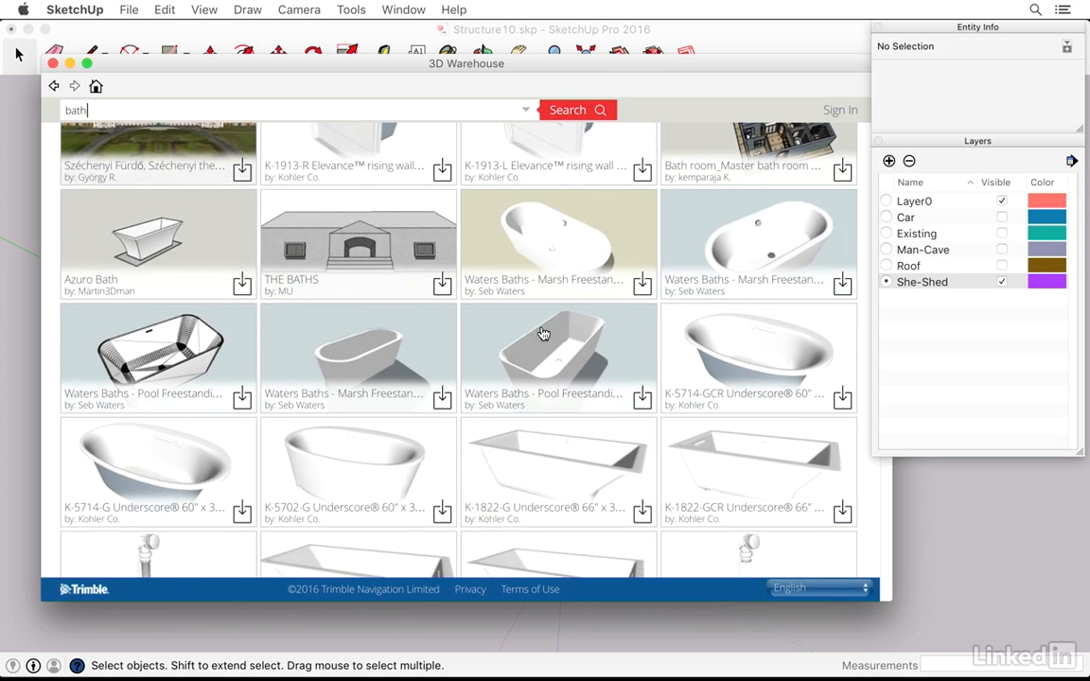
scroll(544, 333, "down", 3)
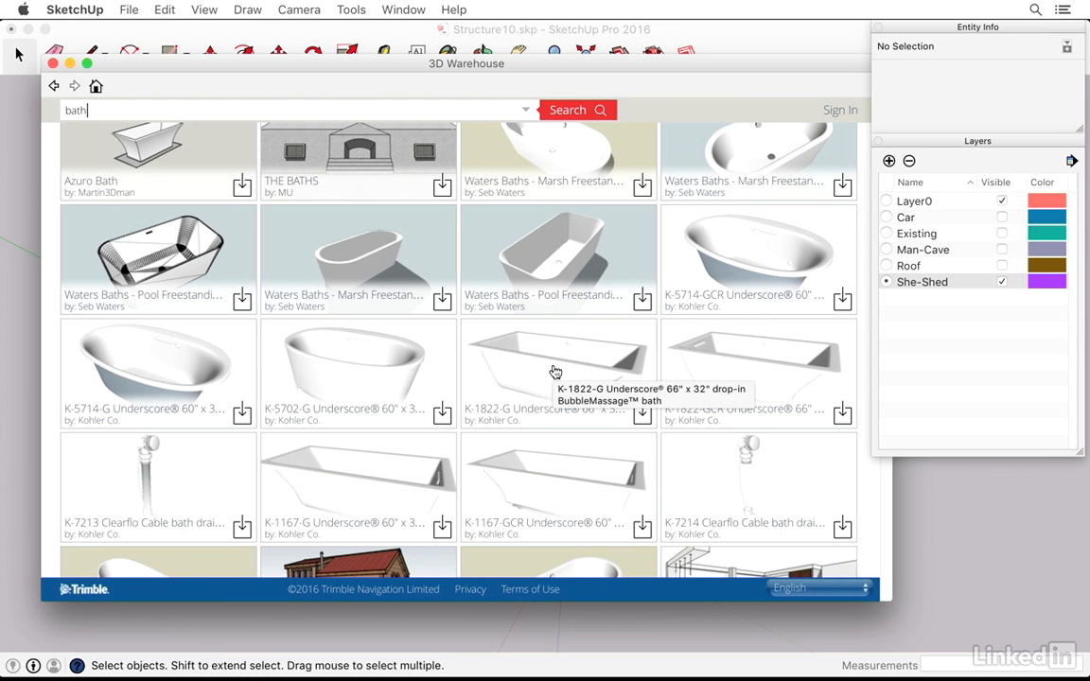
left_click(555, 371)
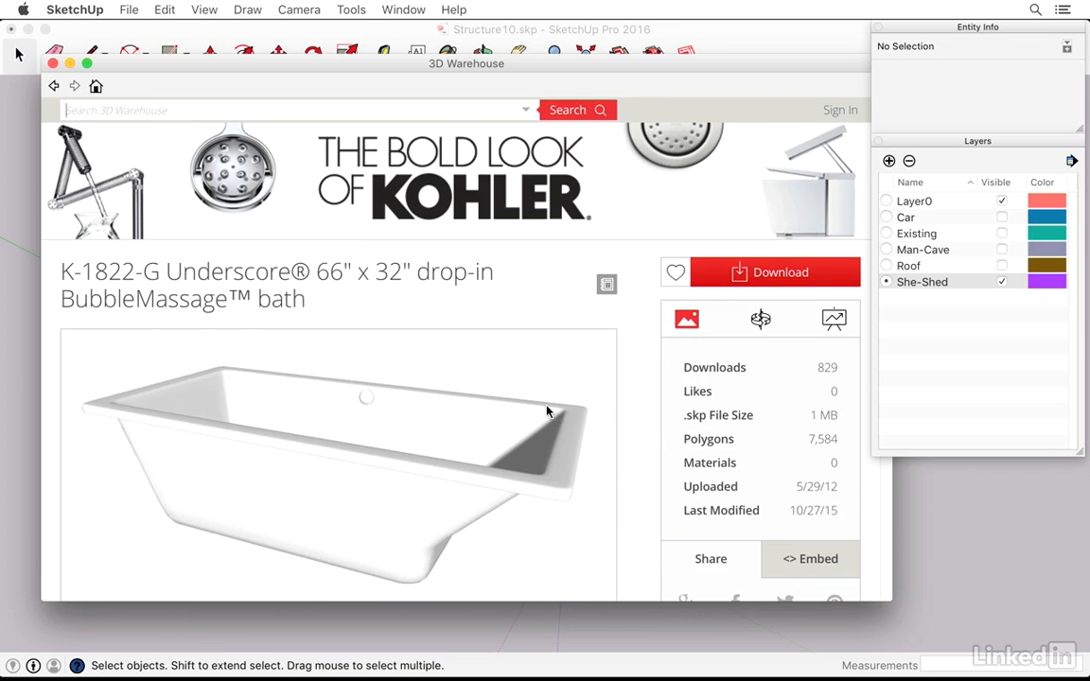
- Review the bath's details, load it directly into the model, and place it on the floor near the back wall
scroll(546, 408, "down", 3)
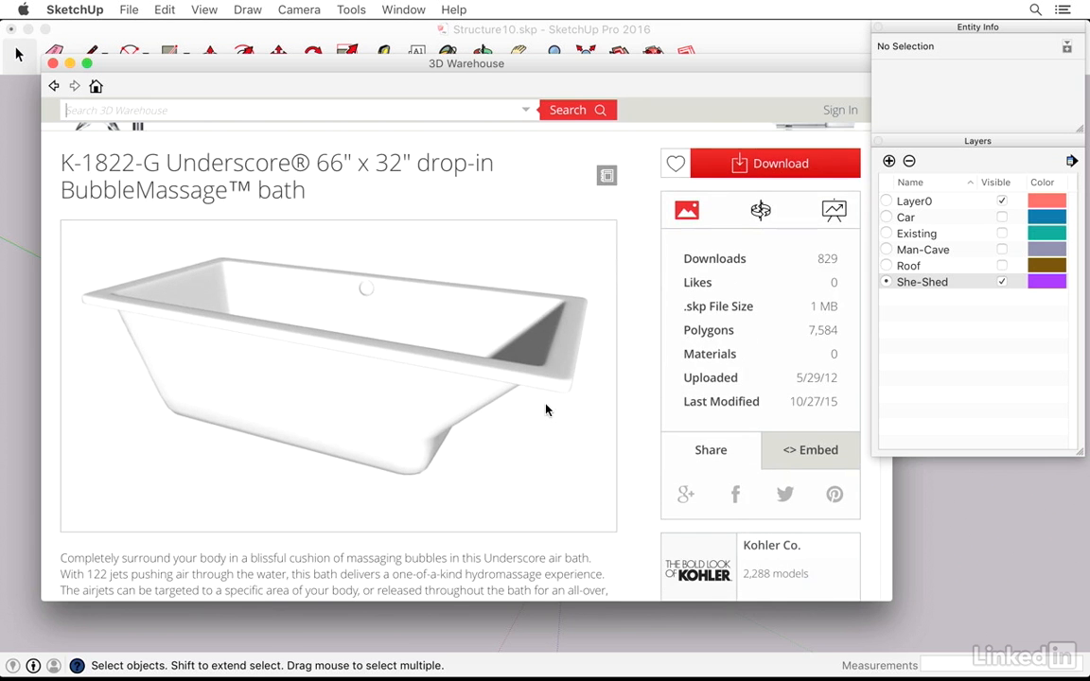
scroll(349, 378, "down", 3)
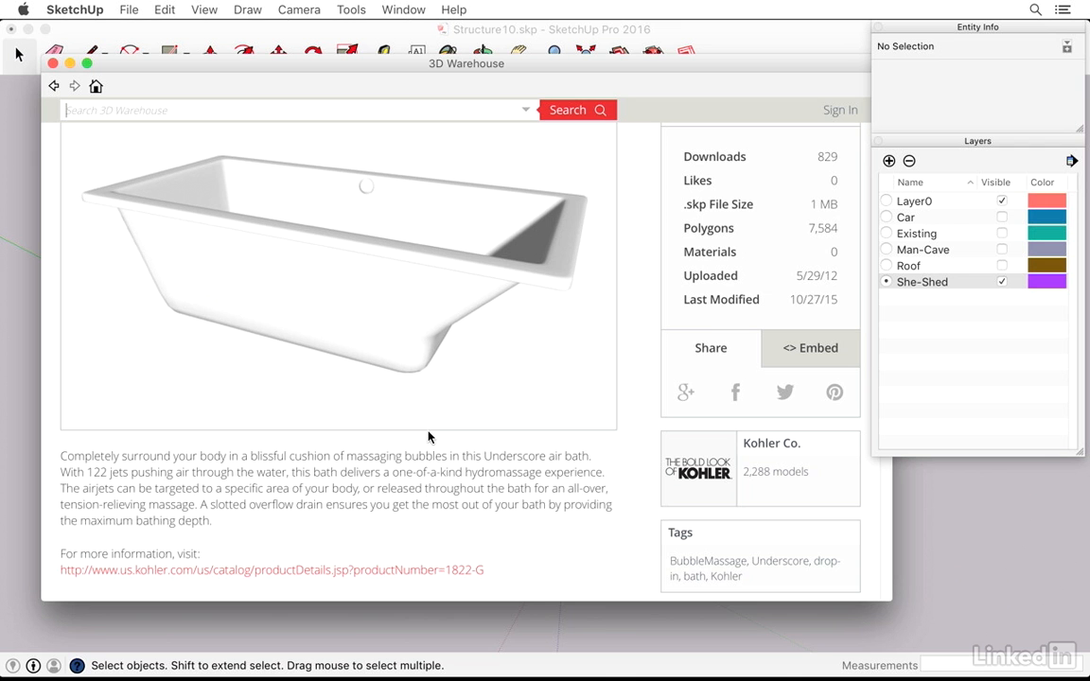
scroll(437, 421, "up", 5)
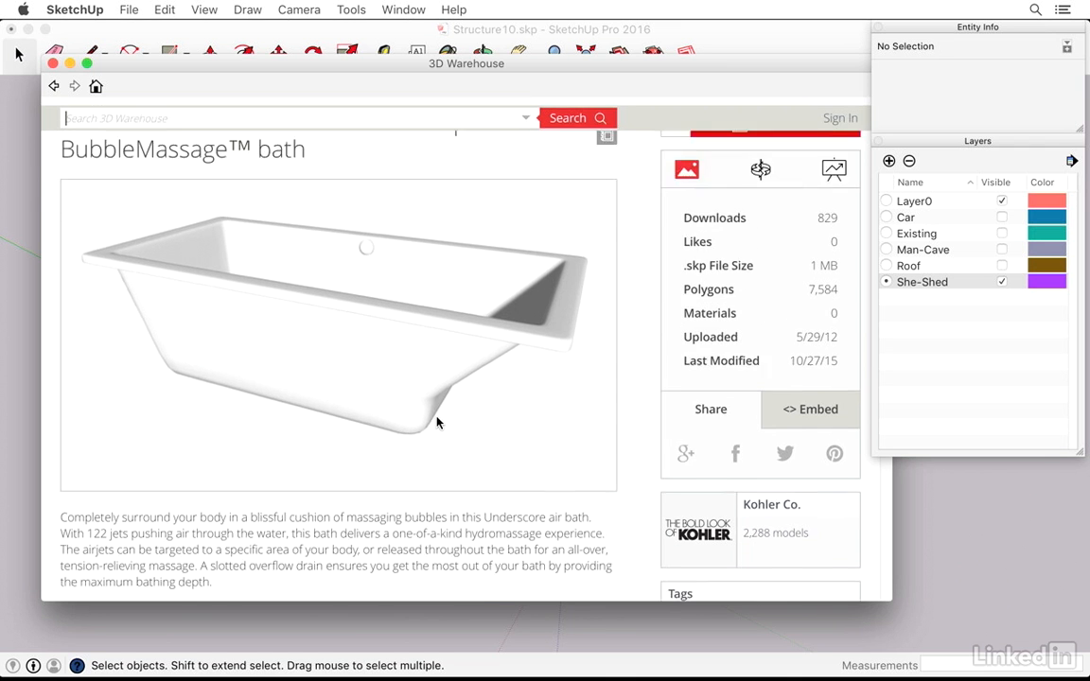
left_click(781, 230)
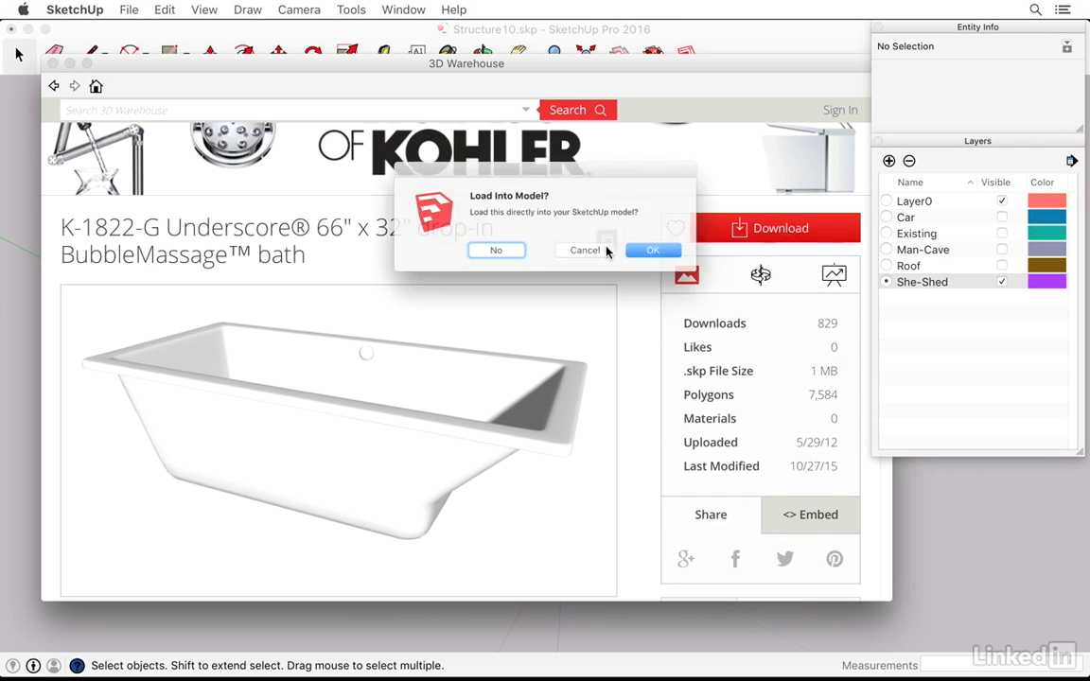
left_click(670, 260)
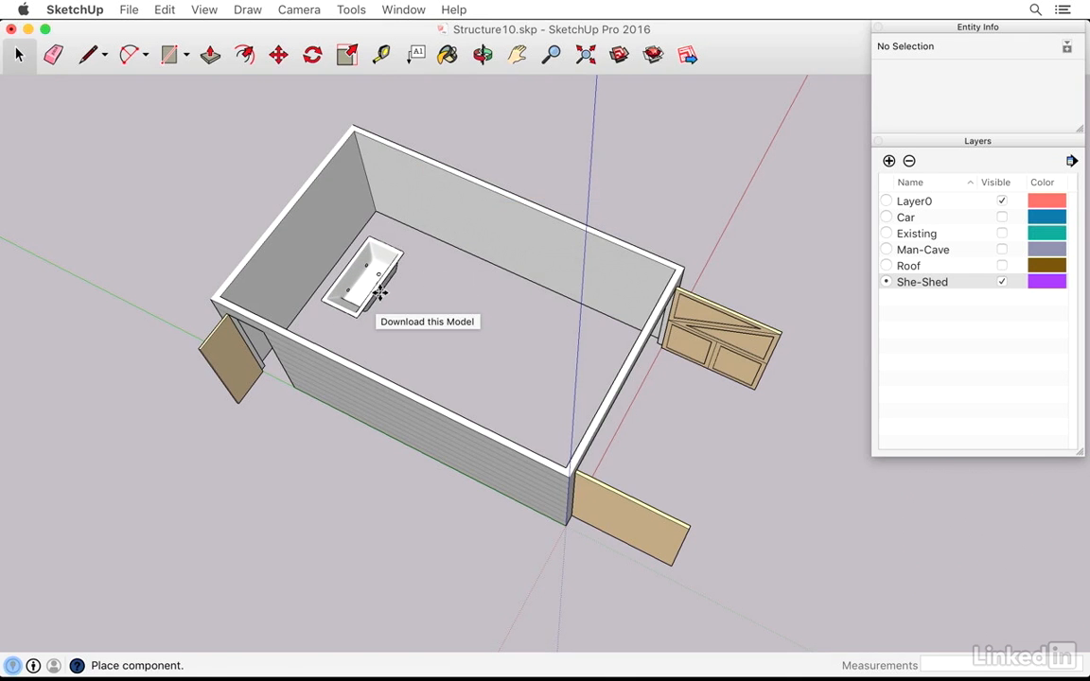
left_click(373, 290)
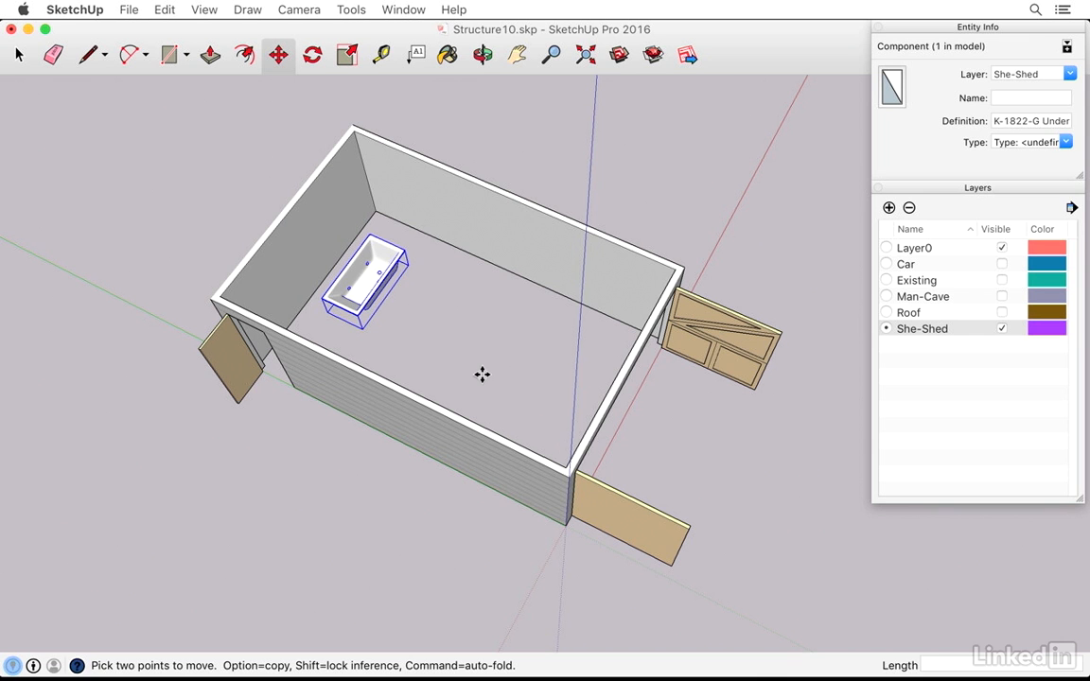
- Switch to a top view in parallel projection and move the bath 3' diagonally toward the back right corner of the structure
key("super+2")
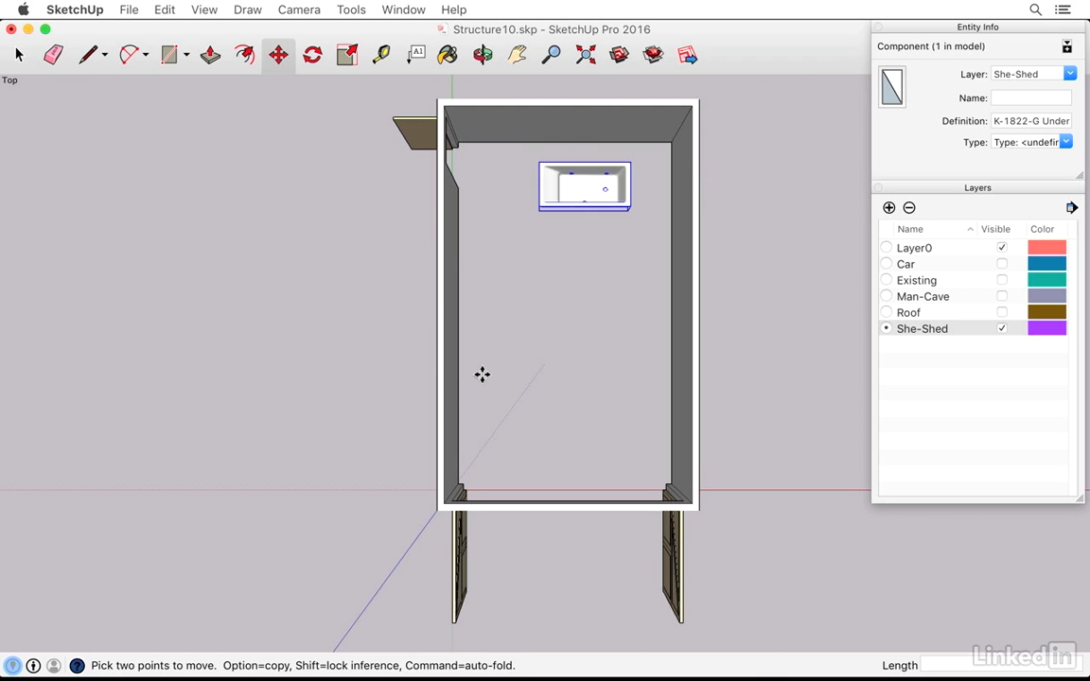
key("v")
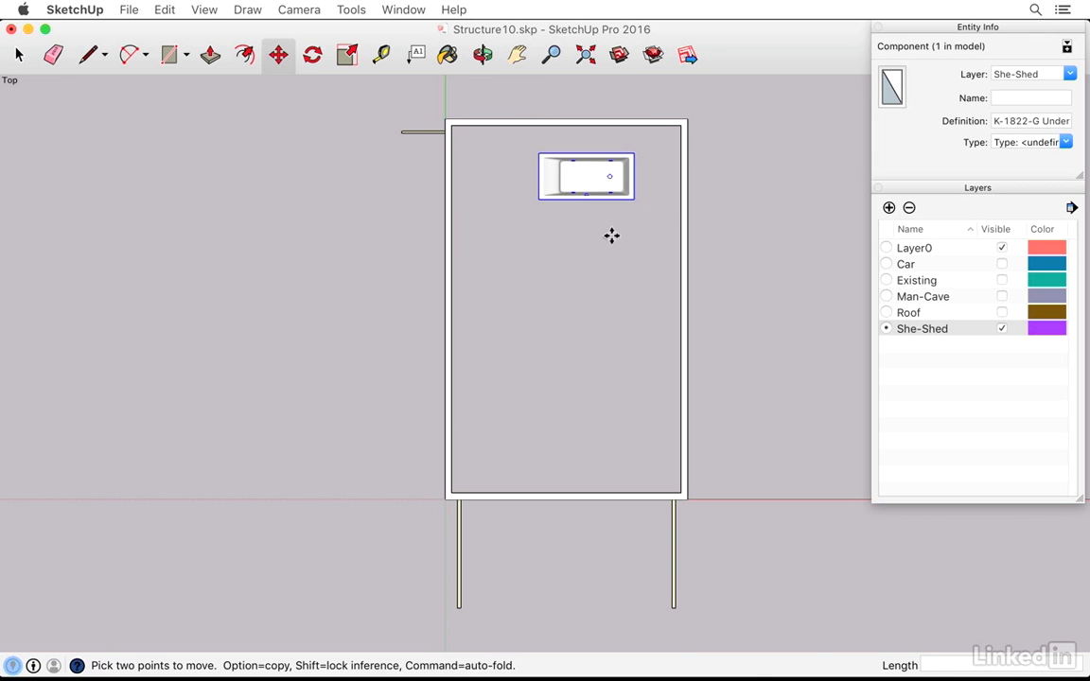
middle_click_drag(655, 172, 565, 316, "shift")
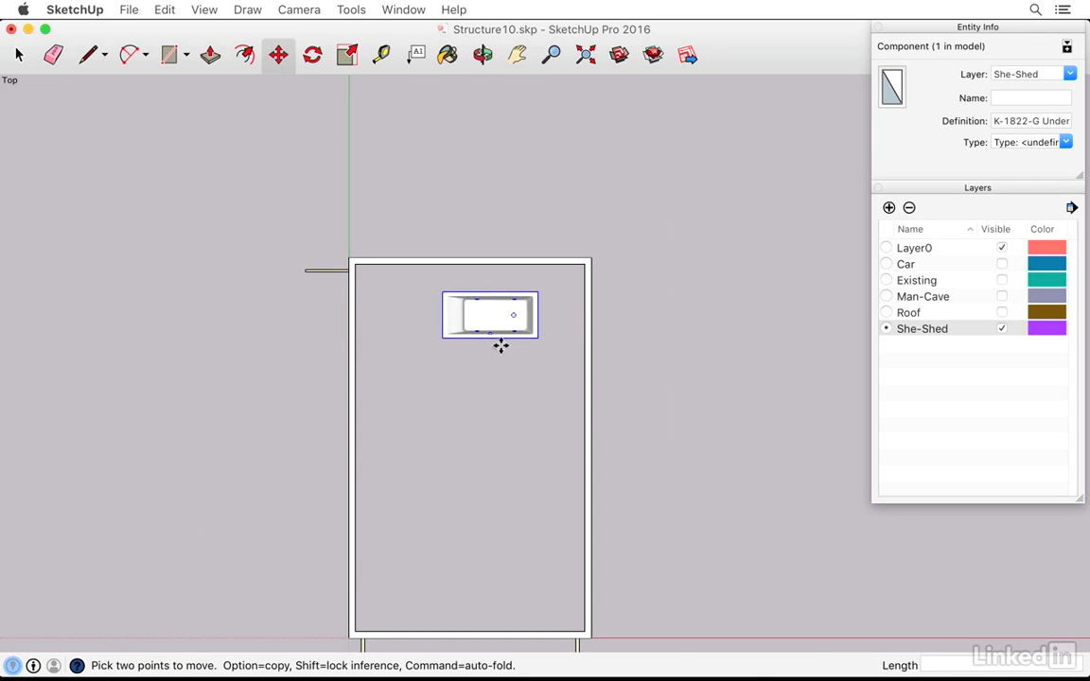
scroll(503, 346, "up", 3)
scroll(502, 346, "up", 2)
left_click(358, 433)
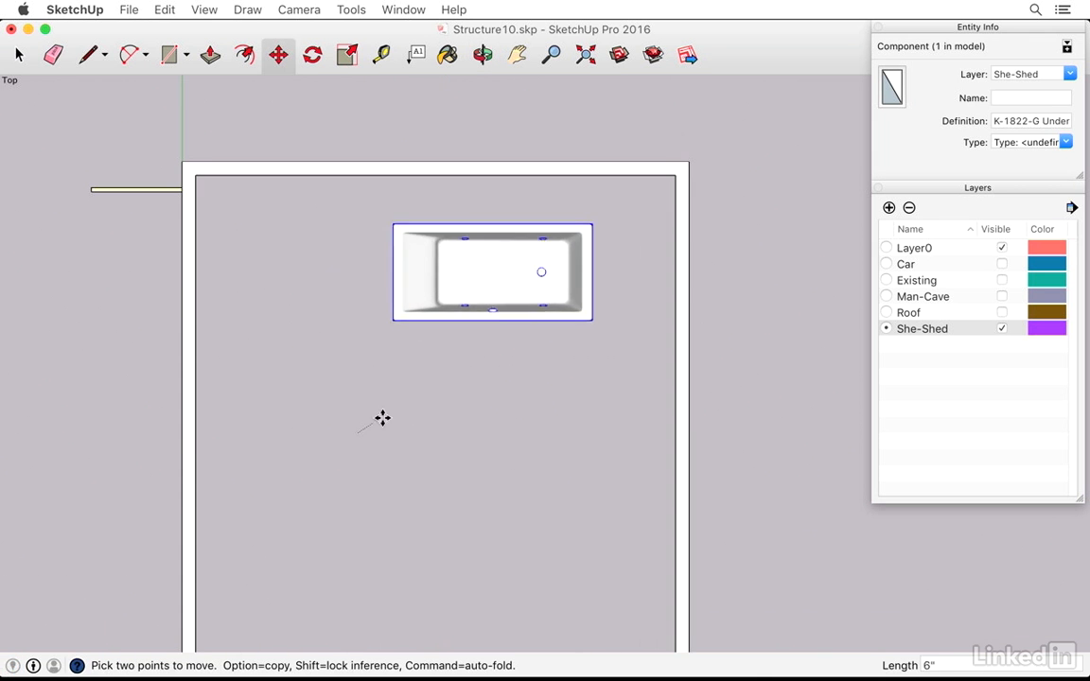
type("3'")
key("Return")
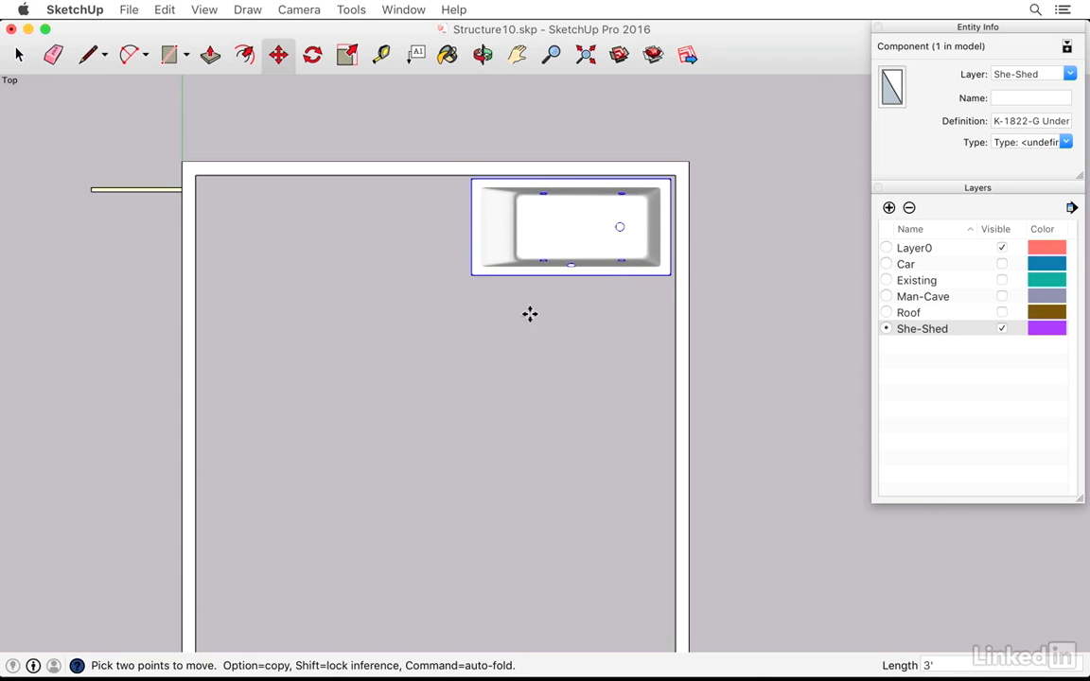
- Rotate the bath half a turn about its vertical centre so its drain end faces away from the corner
middle_click_drag(426, 322, 391, 457, "shift")
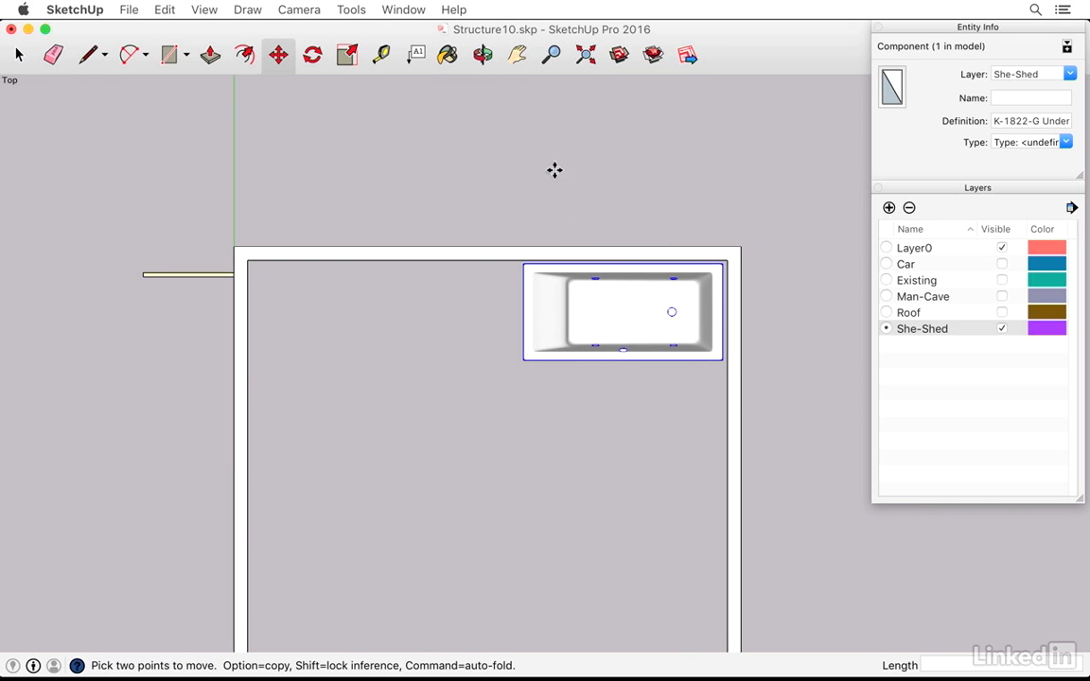
middle_click_drag(491, 424, 610, 312)
scroll(614, 300, "up", 2)
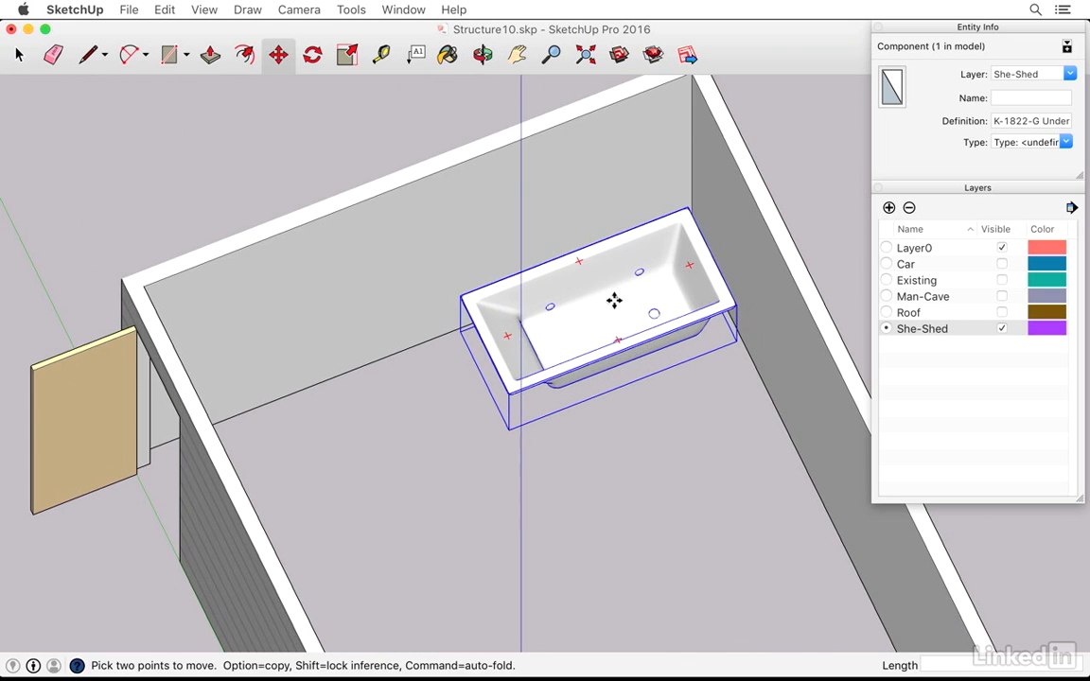
key("q")
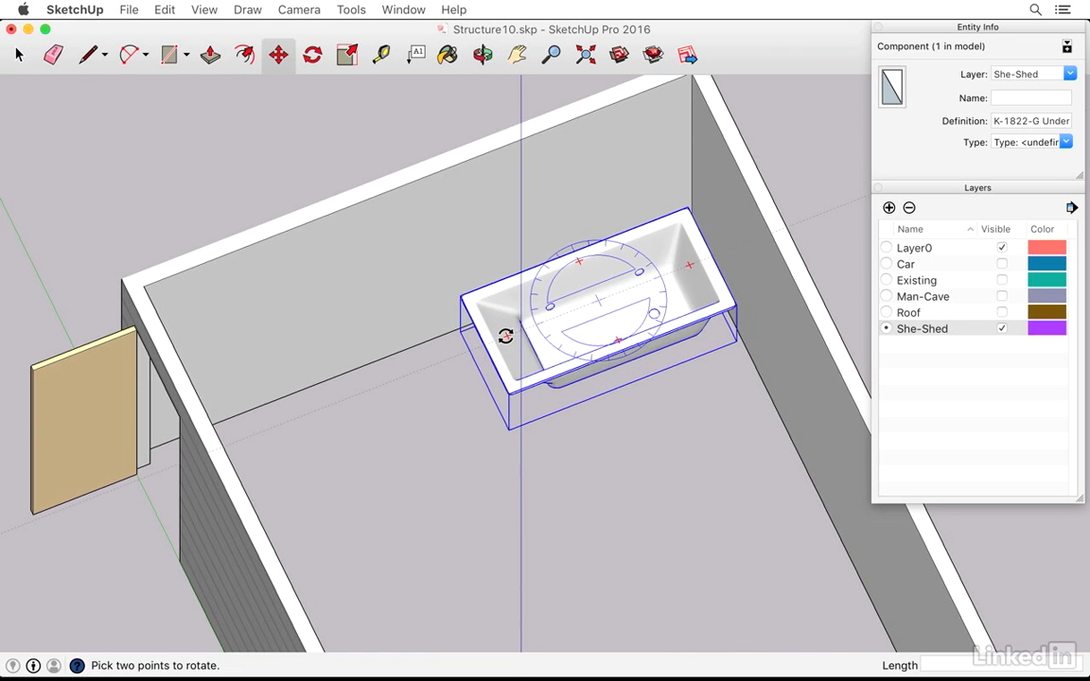
left_click(506, 338)
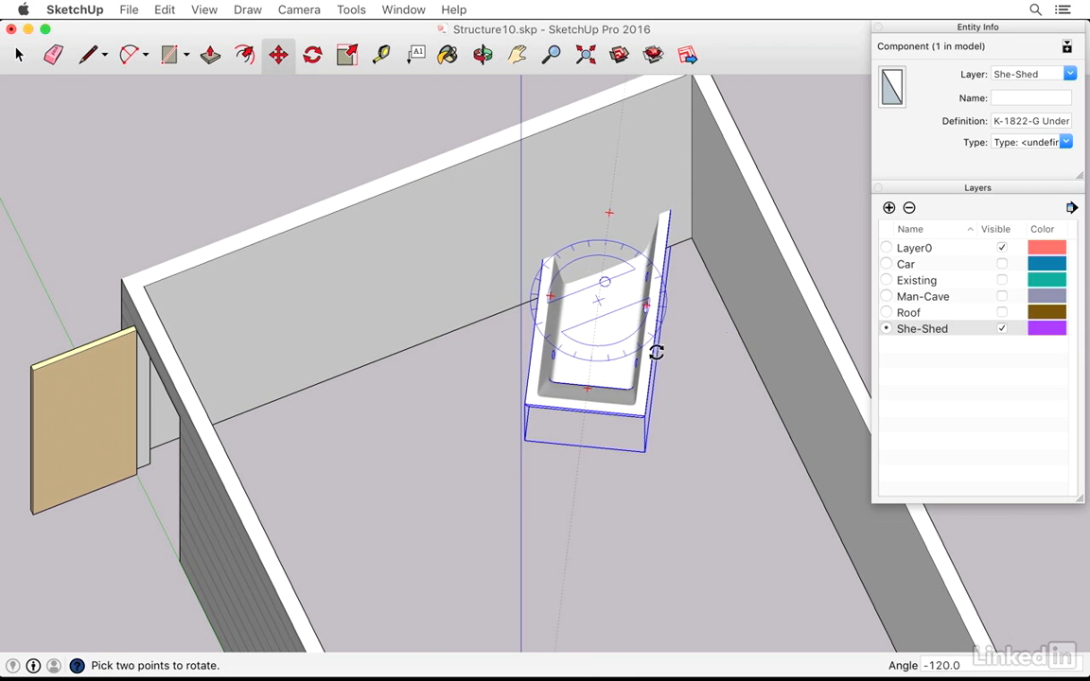
key("m")
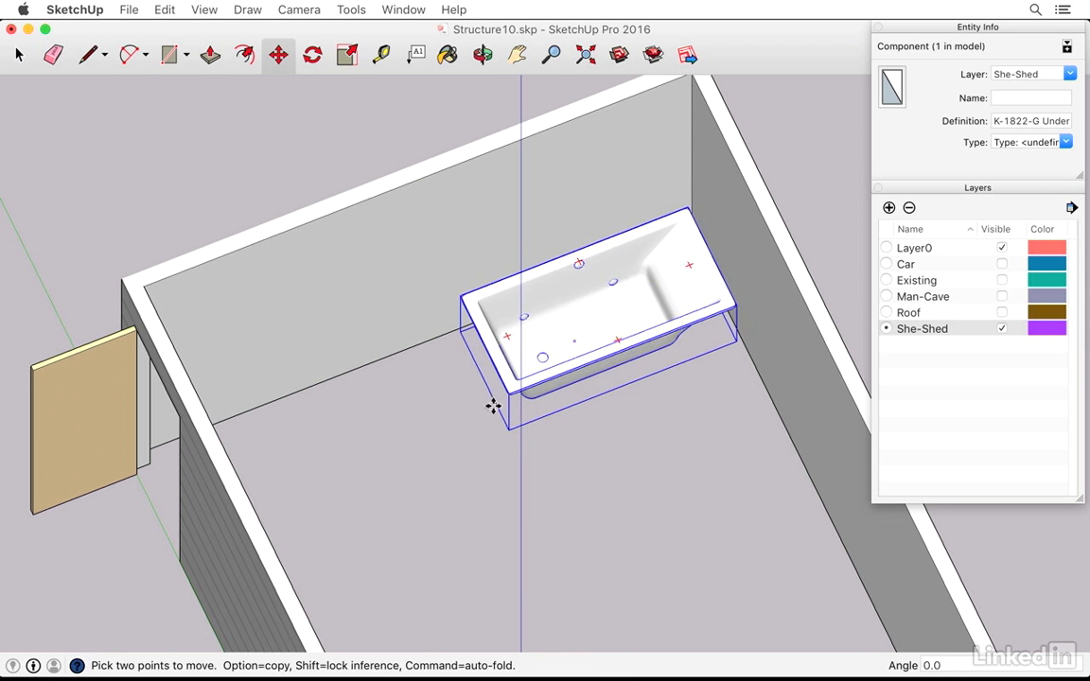
middle_click_drag(647, 403, 499, 409)
scroll(498, 408, "up", 3)
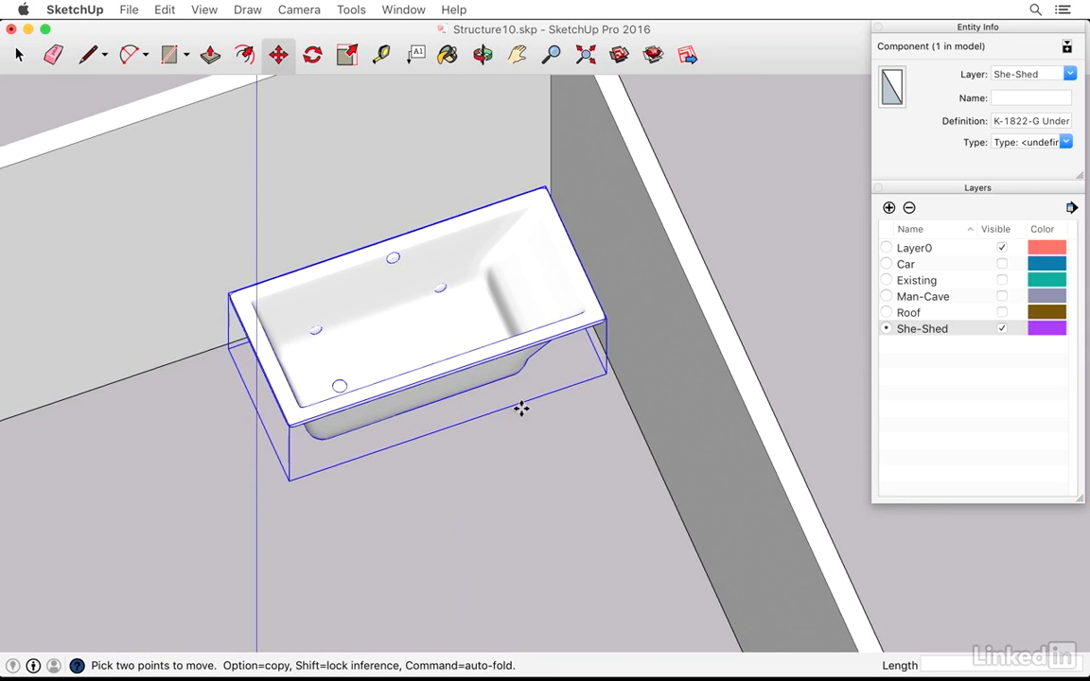
- Move the bath about 4" along the red axis, away from the side wall
left_click(505, 438)
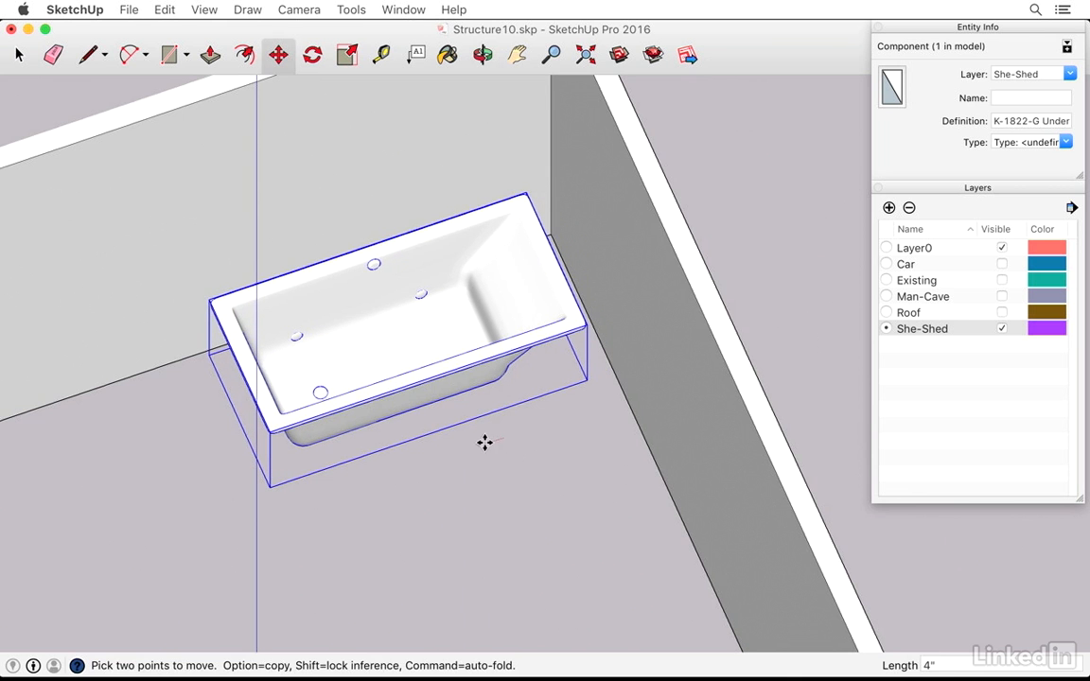
left_click(484, 442)
- Draw a floor rectangle of about 6' 3" by 2' 11" from the room's inside corner, enclosing the bath's footprint
middle_click_drag(499, 343, 482, 338)
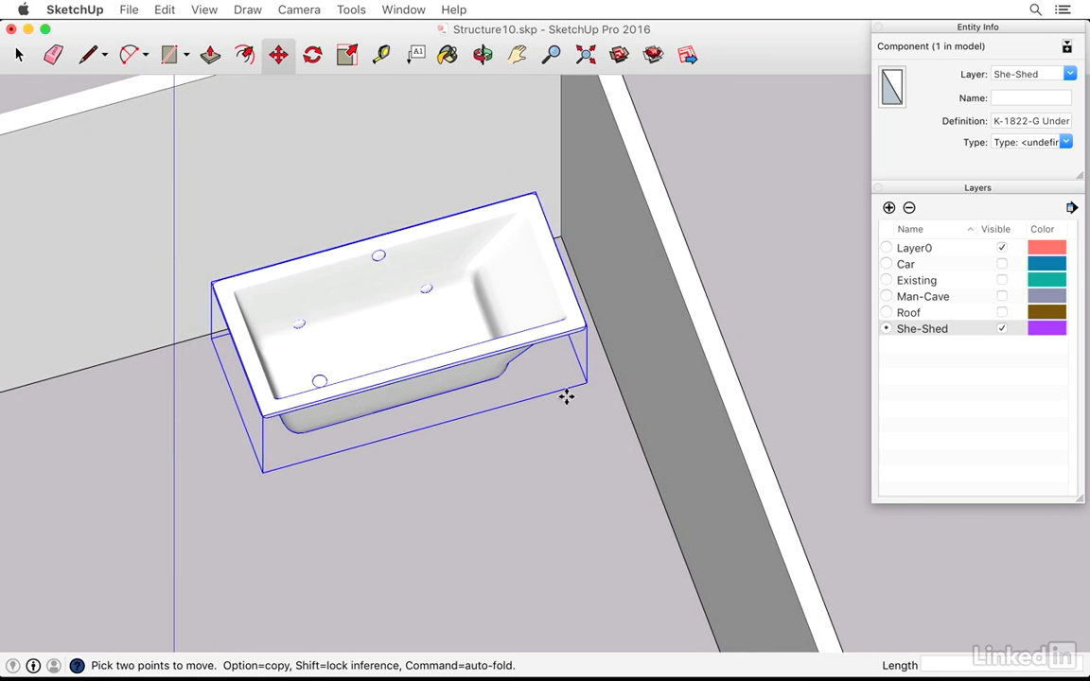
key("r")
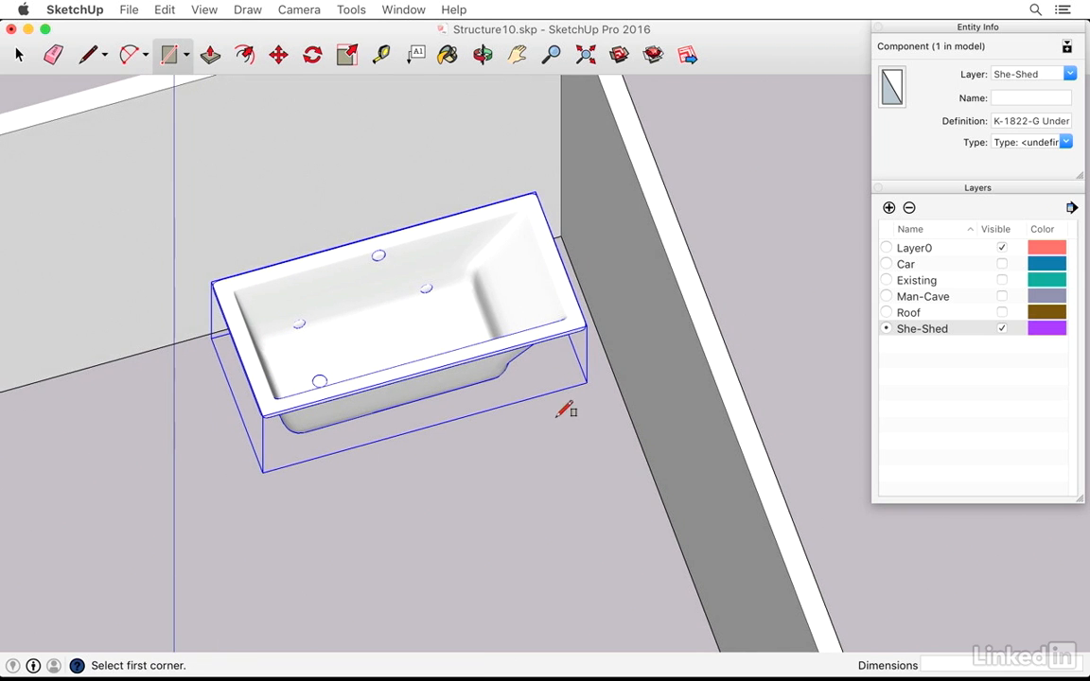
left_click(563, 236)
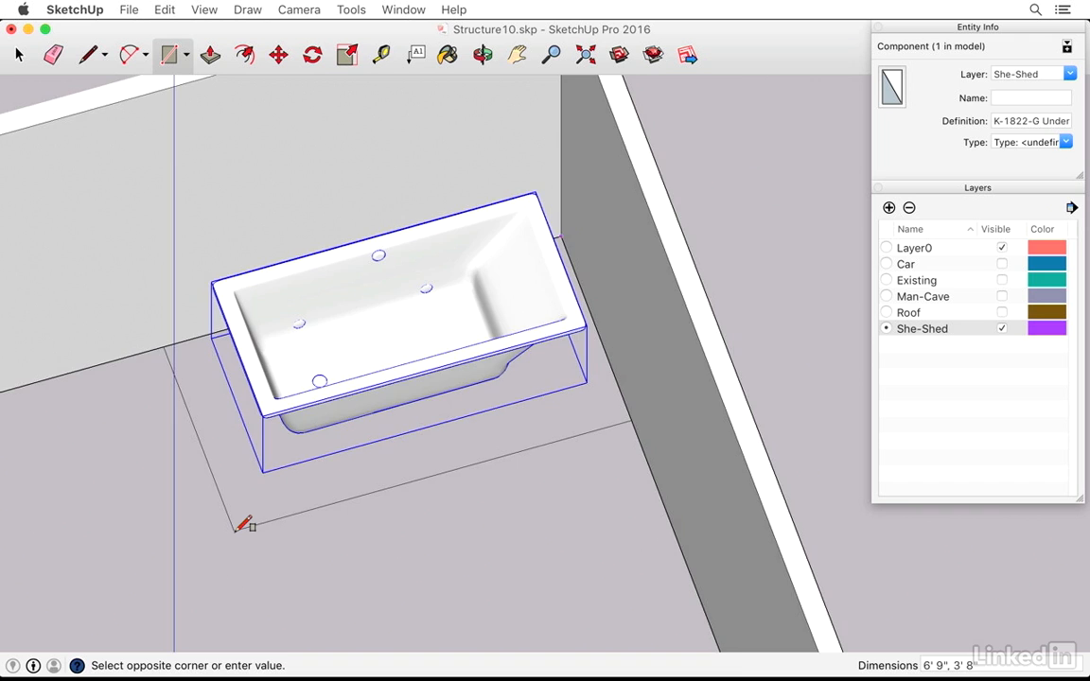
key("super+2")
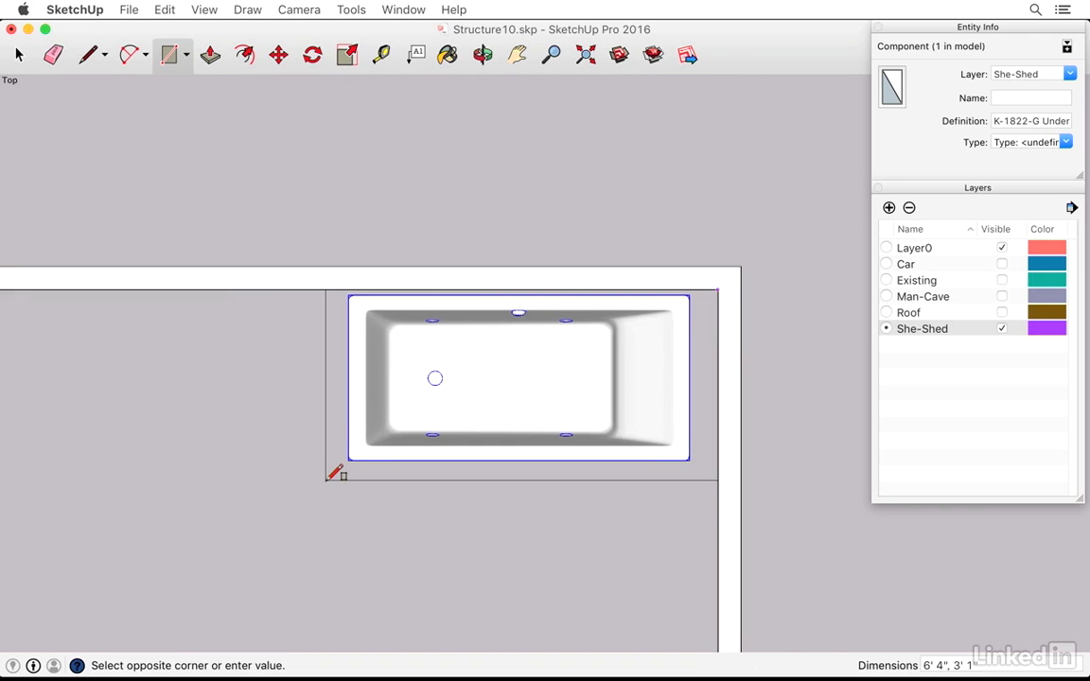
scroll(328, 477, "up", 2)
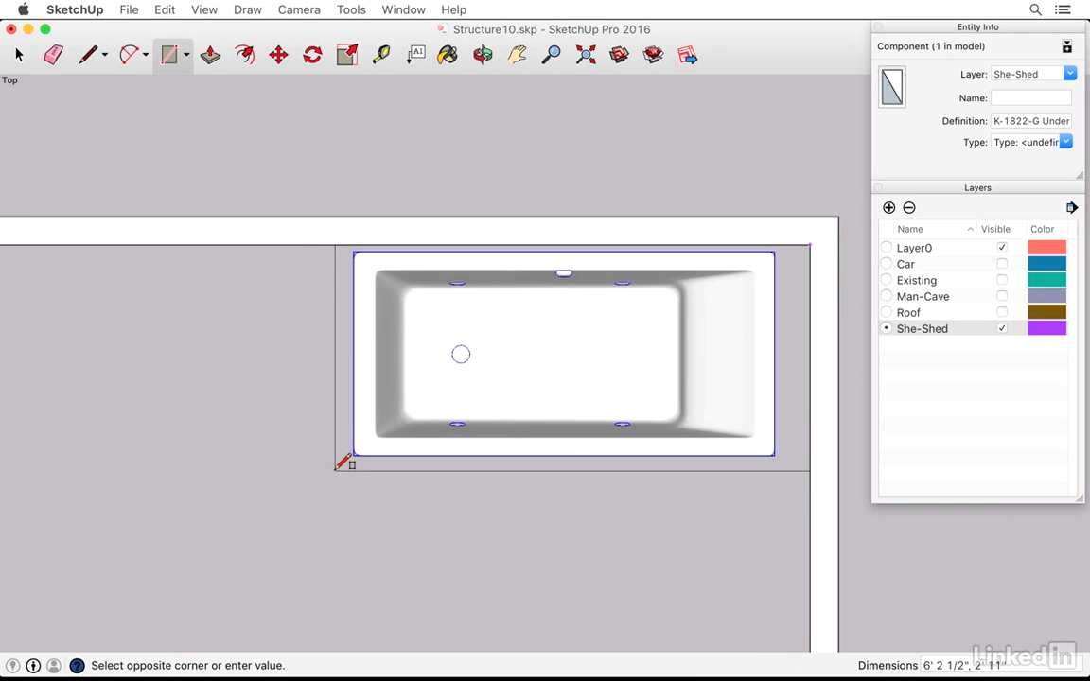
left_click(334, 469)
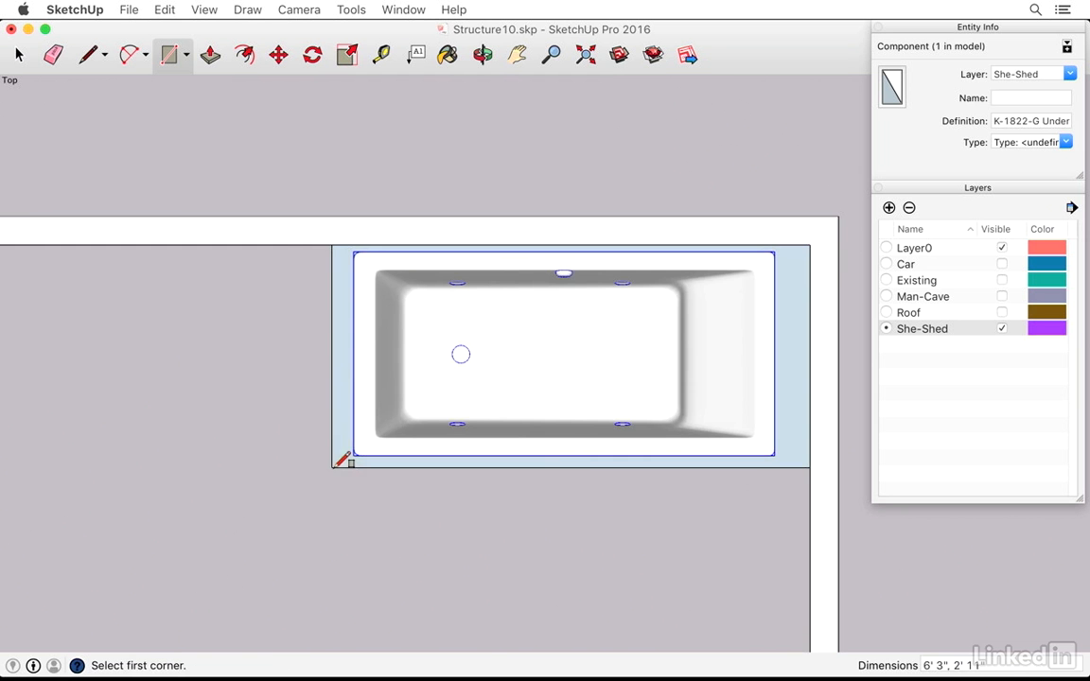
- Push/Pull the floor rectangle up to the underside of the bath's rim, about 1' 8" high, to form the surround
middle_click_drag(197, 526, 359, 311)
key("p")
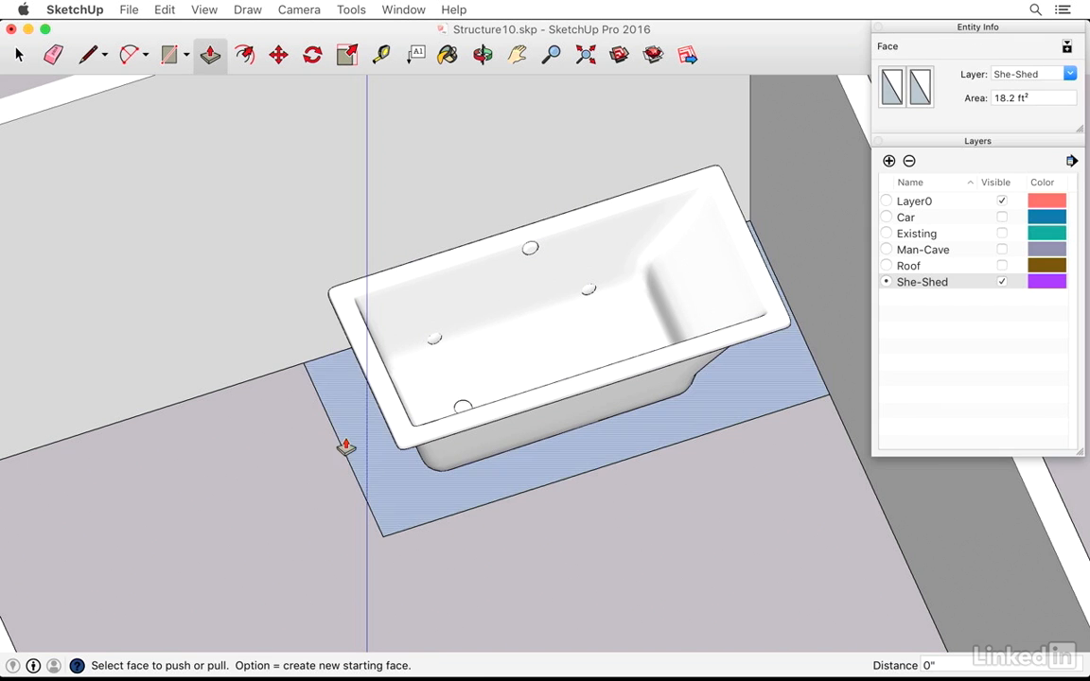
left_click(343, 447)
scroll(349, 412, "up", 5)
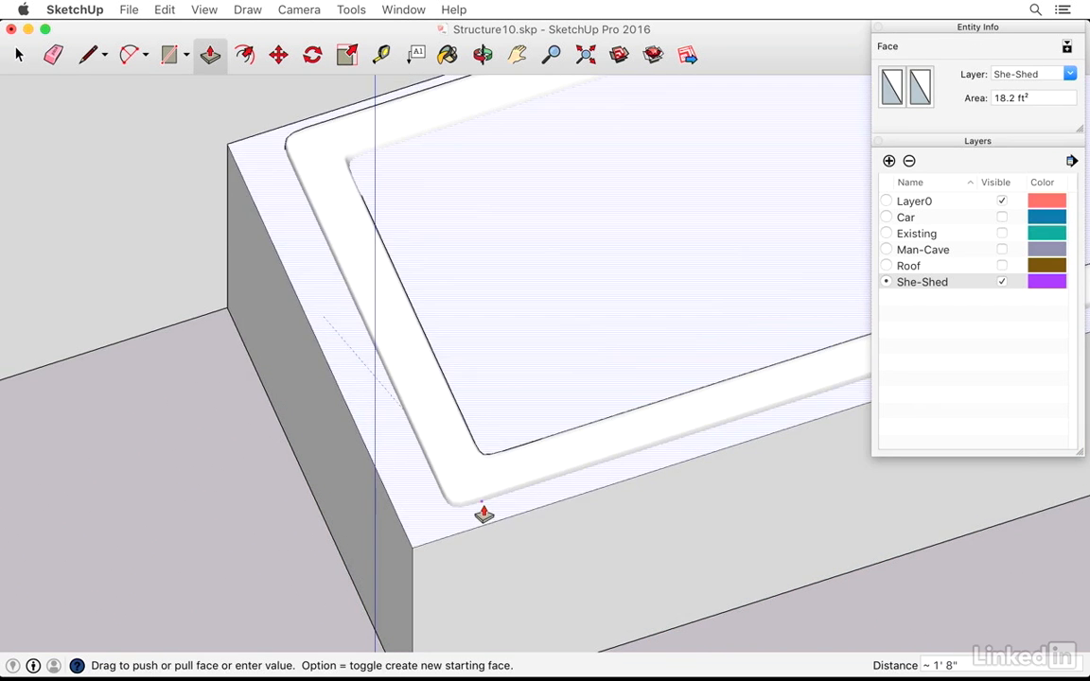
type("3")
key("Return")
left_click(482, 514)
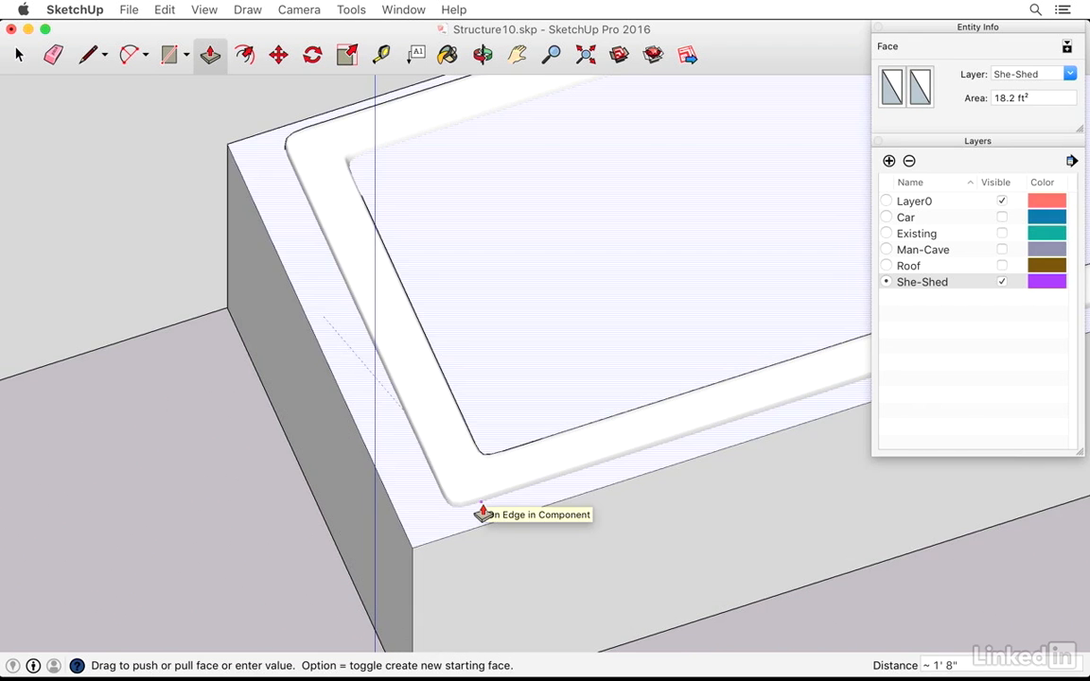
left_click(483, 514)
- Draw a rectangle on the surround's top face, between diagonally opposite points in the margins beside the bath's rim
scroll(256, 523, "down", 3)
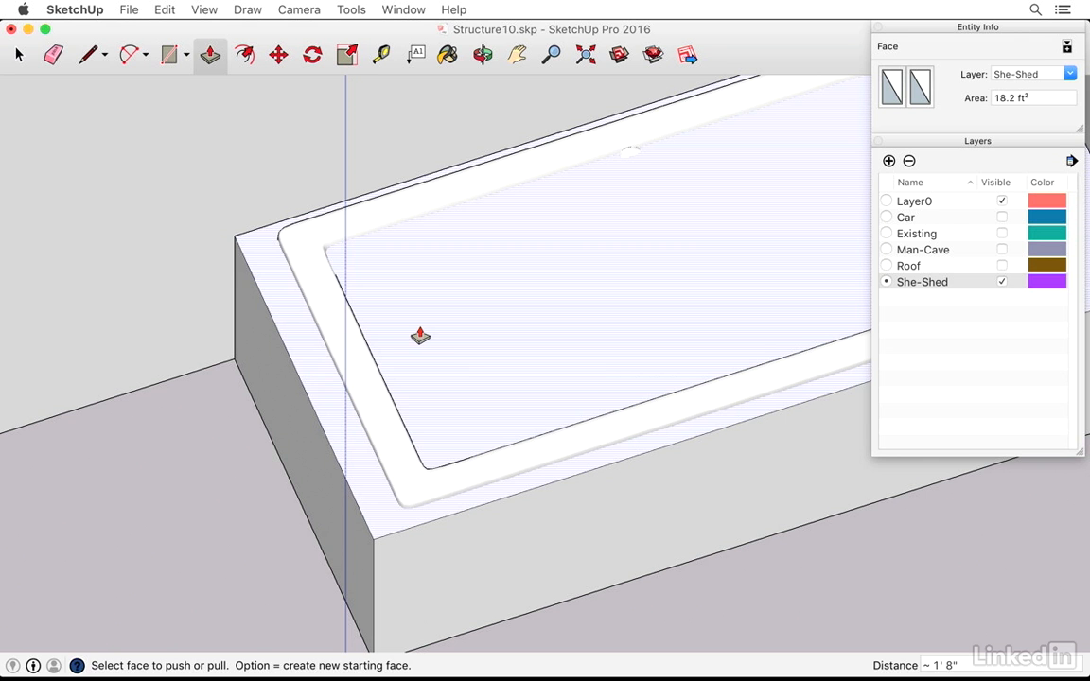
key("space")
middle_click_drag(335, 337, 163, 367, "shift")
key("r")
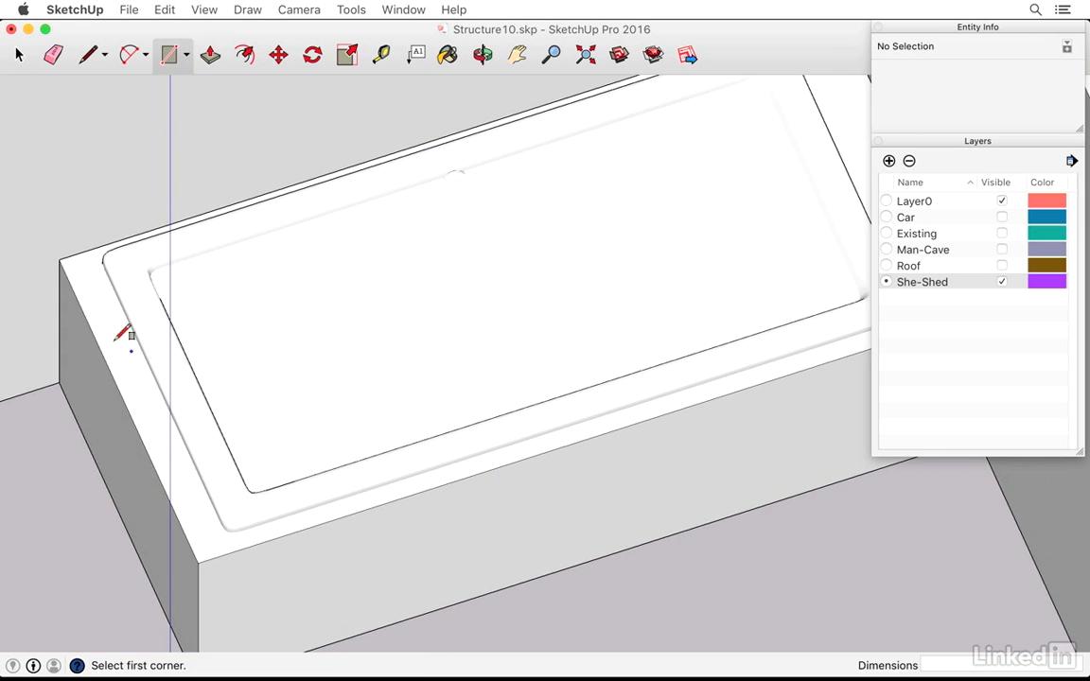
left_click(90, 267)
middle_click_drag(574, 348, 404, 355)
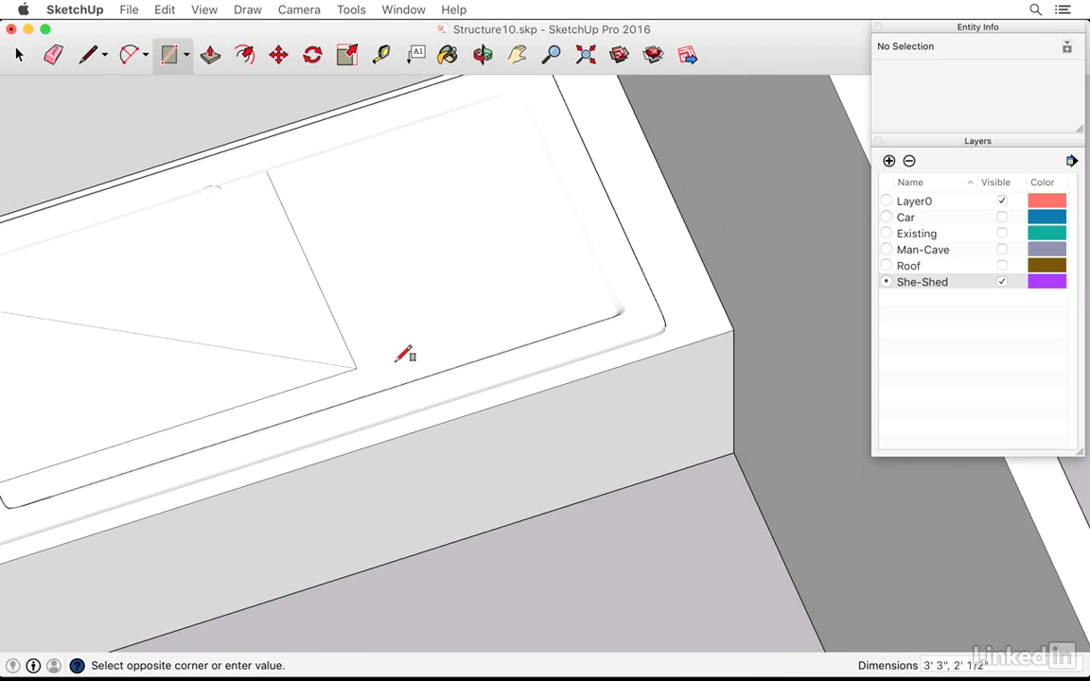
left_click(689, 314)
- Delete the rectangular face covering the bath to cut an opening in the surround
key("space")
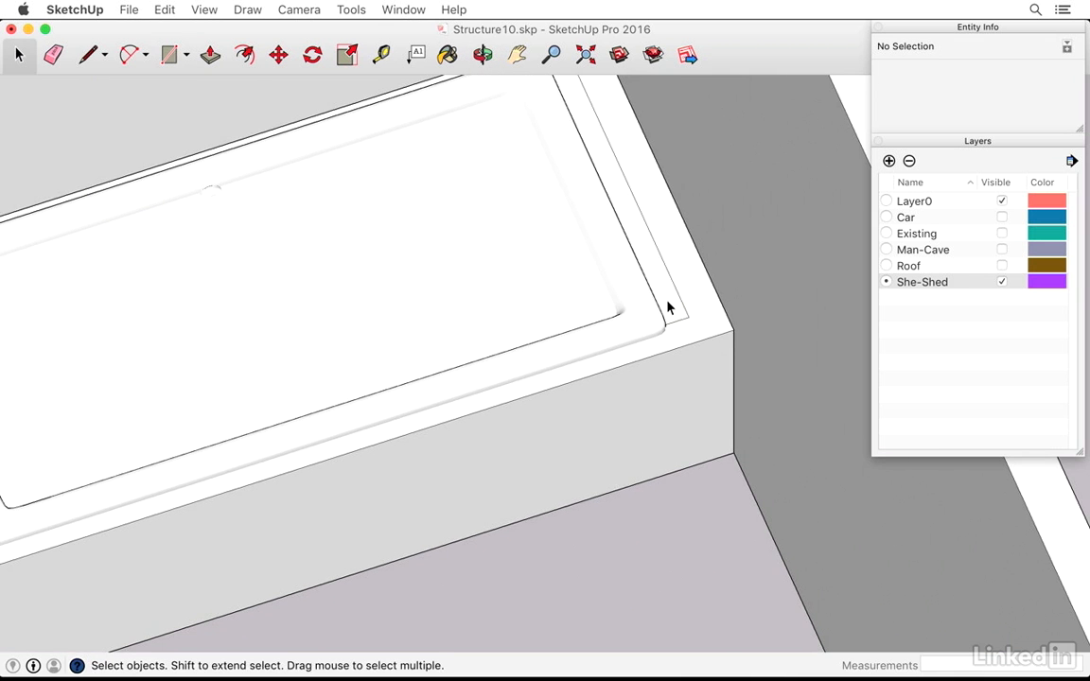
left_click(663, 300)
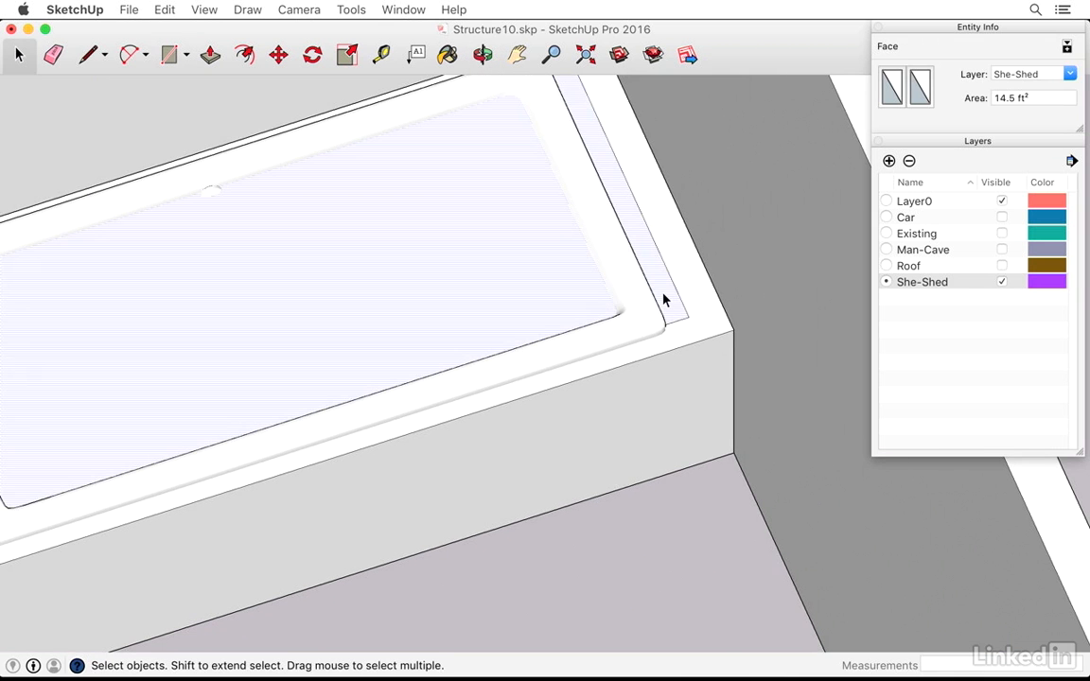
key("Delete")
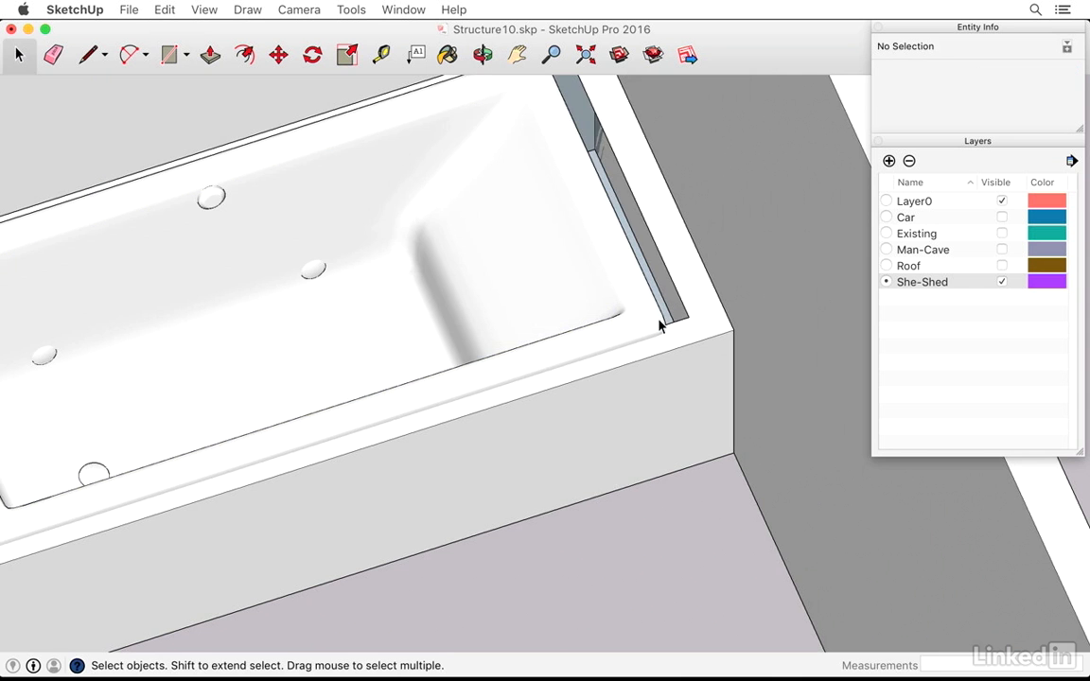
- Move the opening's edge at the sloped end of the bath about 4" inward, beneath the rim
middle_click_drag(661, 327, 683, 345)
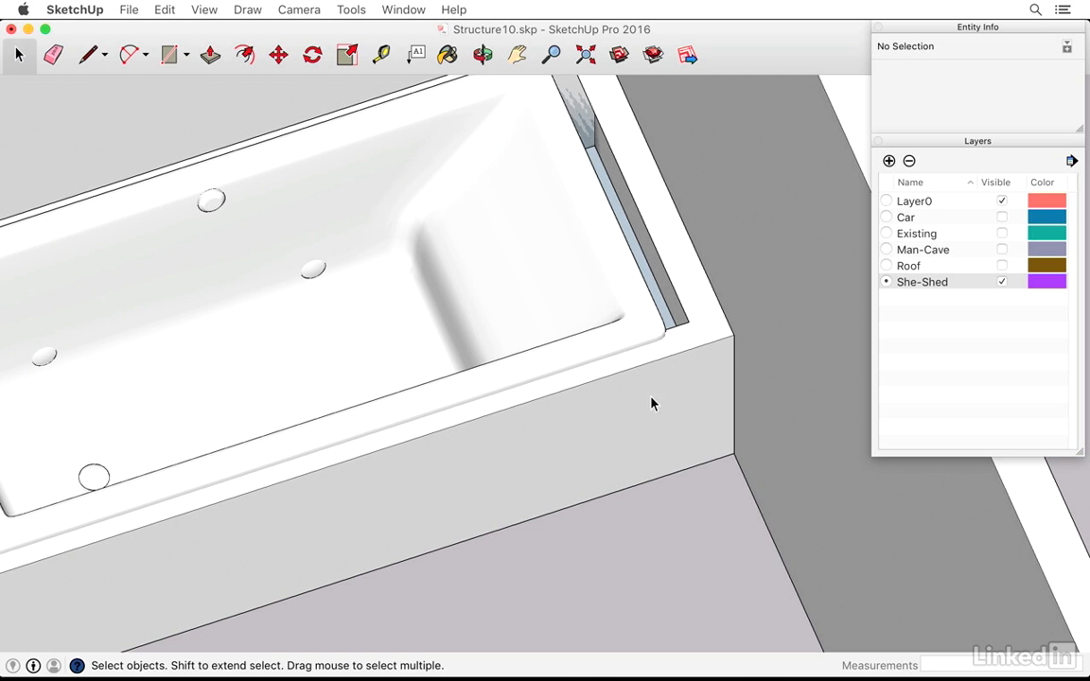
left_click(681, 311)
scroll(681, 313, "up", 2)
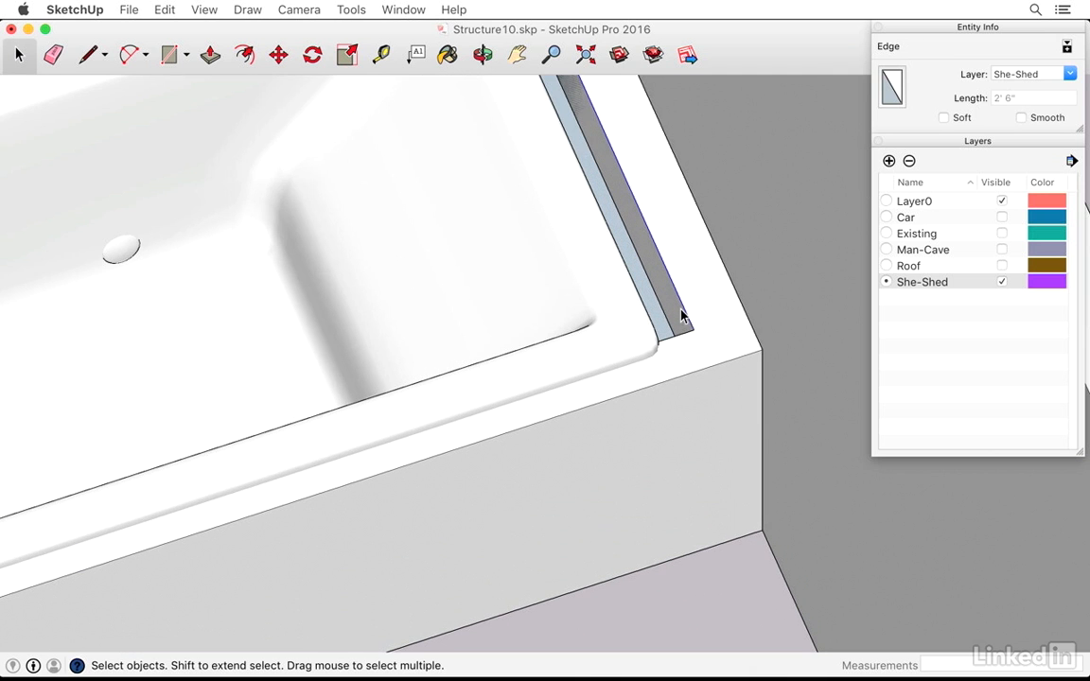
key("m")
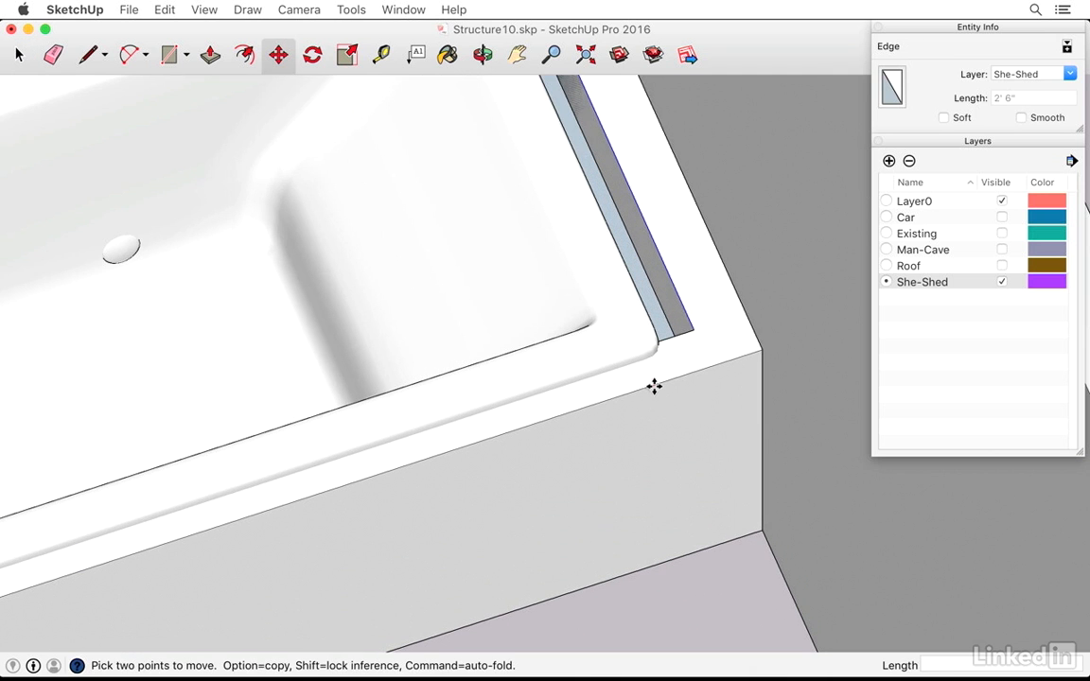
left_click(653, 386)
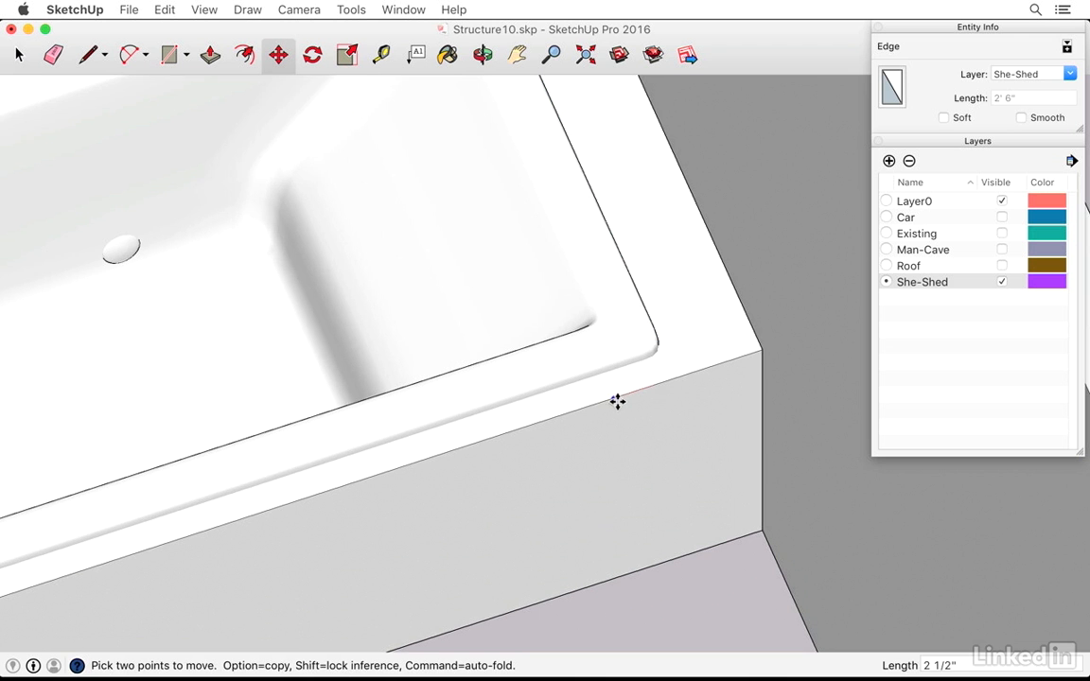
left_click(594, 409)
scroll(594, 408, "down", 5)
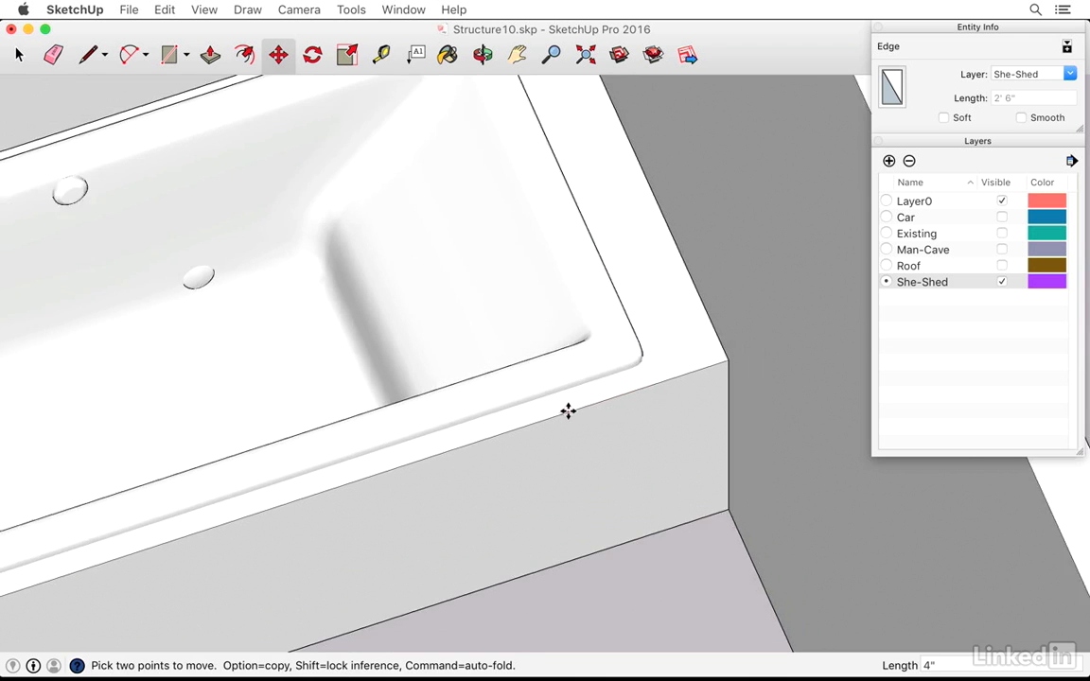
- Move the opening's edge at the bath's drain end inward along the red axis until it sits beneath the rim
middle_click_drag(542, 416, 798, 328)
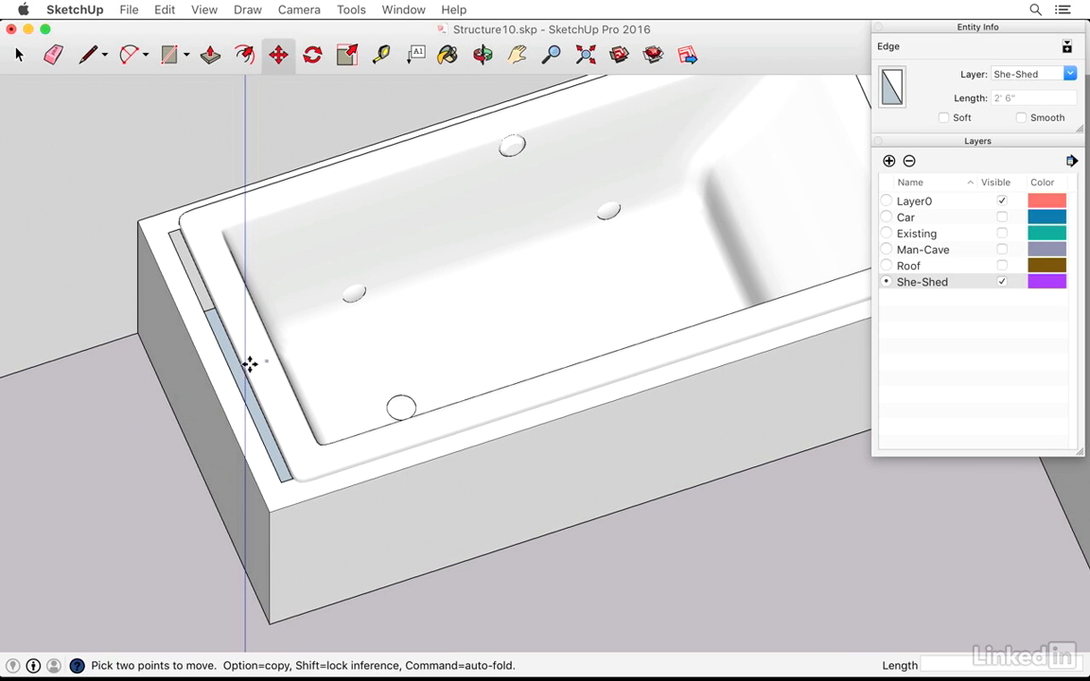
key("space")
scroll(265, 435, "up", 2)
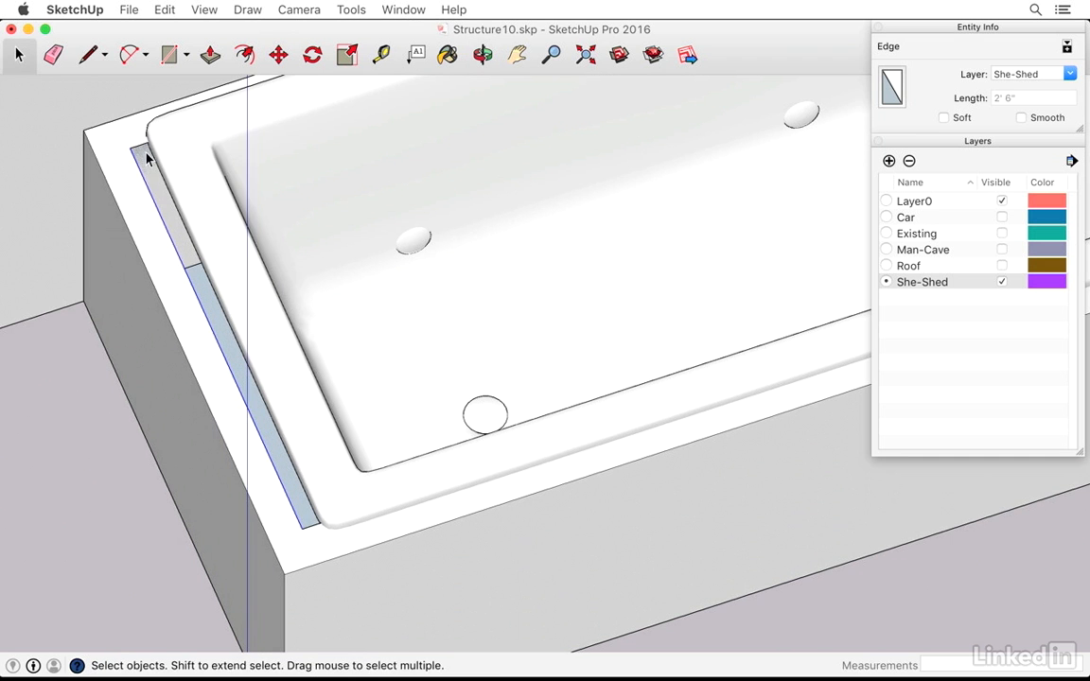
key("m")
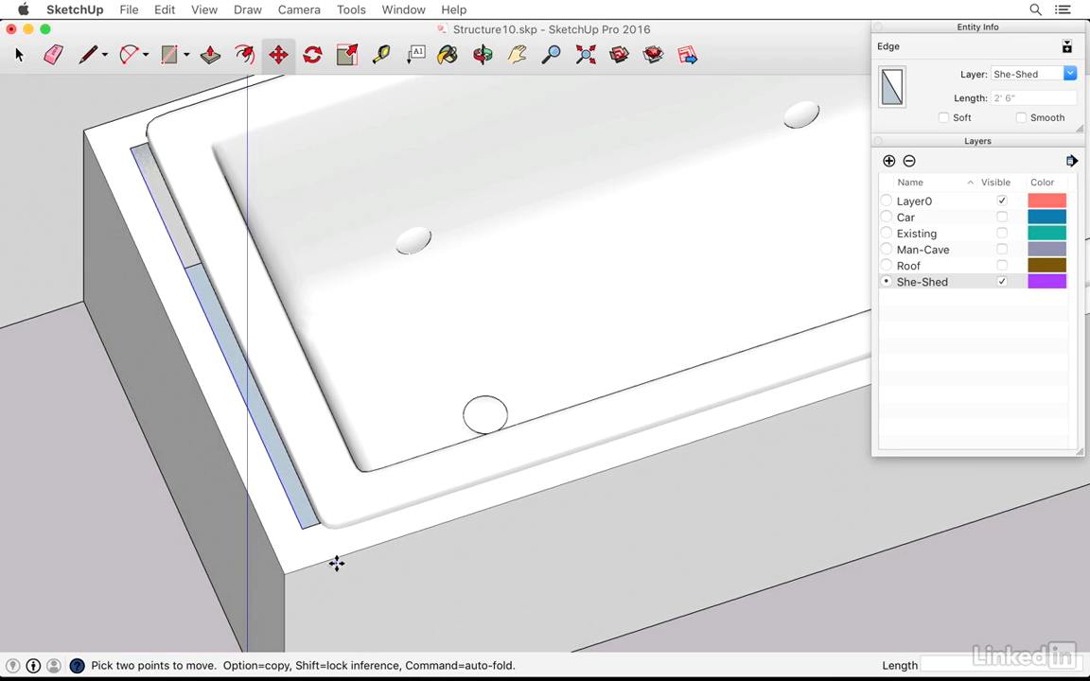
left_click(365, 547)
key("space")
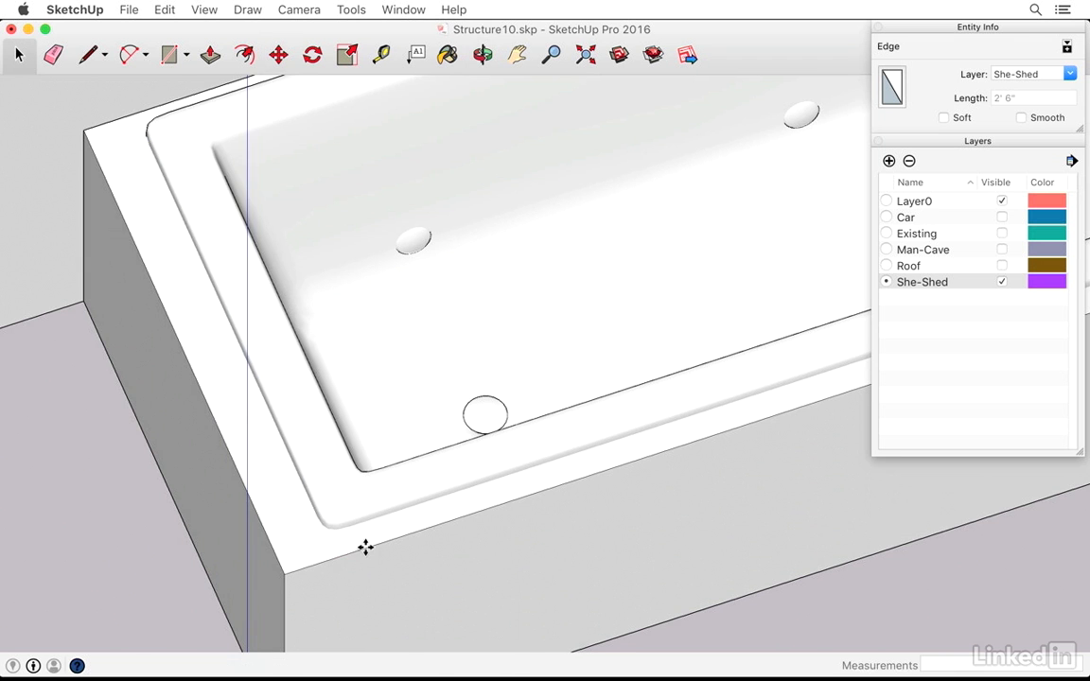
- Assign all of the bath surround's geometry to Layer0, make it a group on the She-Shed layer, and clear the selection
scroll(365, 548, "down", 2)
triple_click(388, 565)
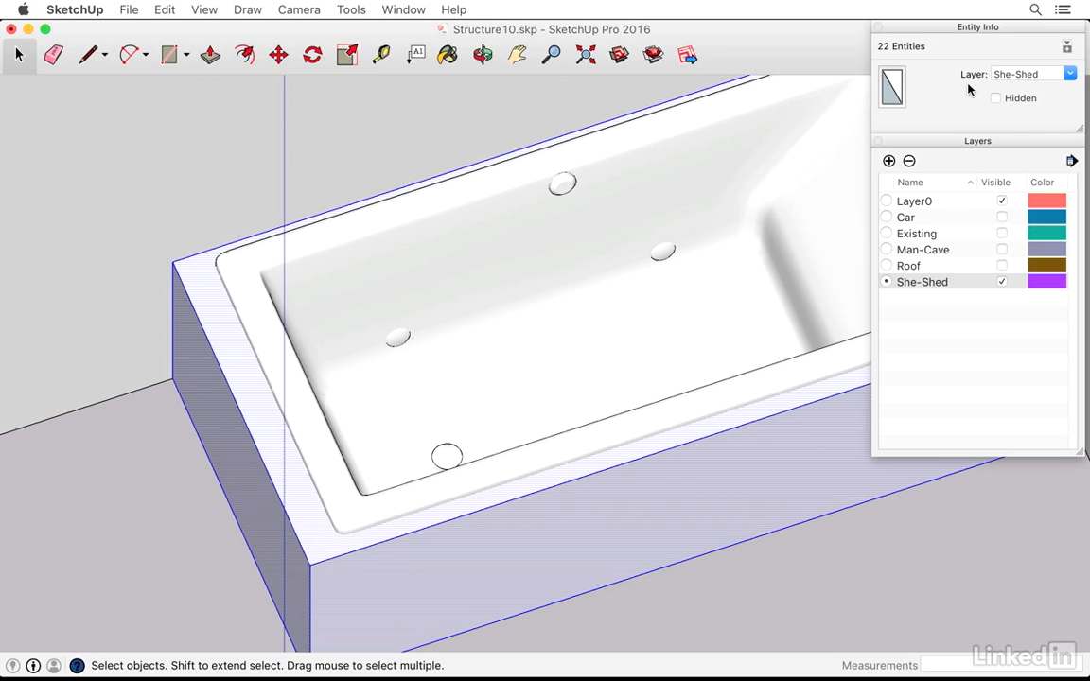
left_click(1036, 74)
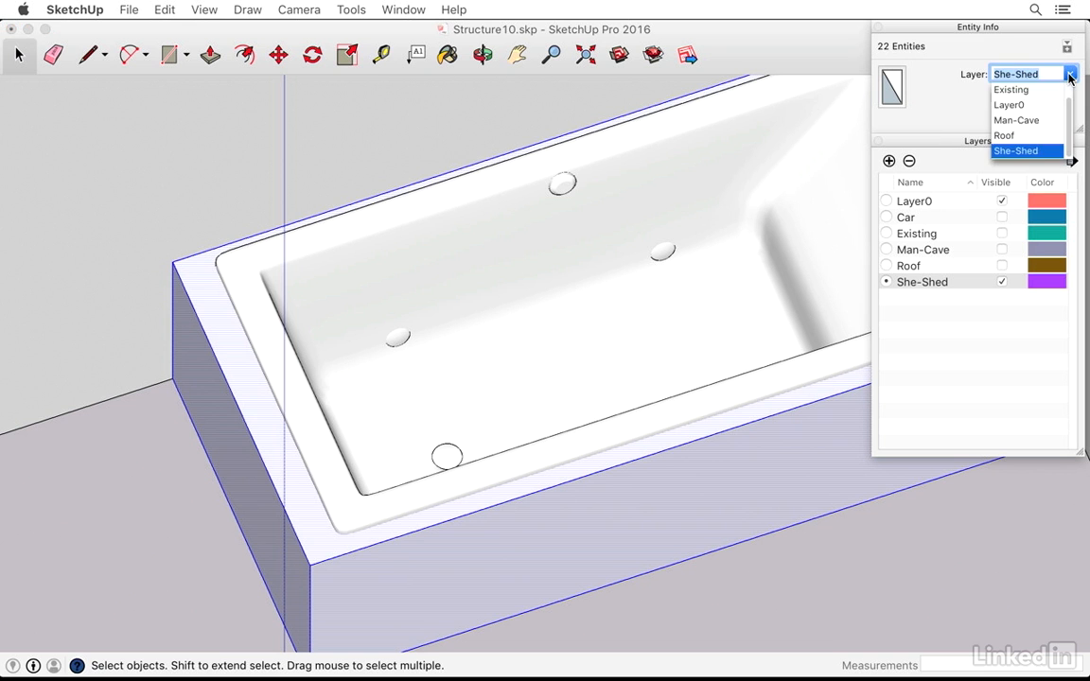
left_click(1010, 105)
left_click(163, 12)
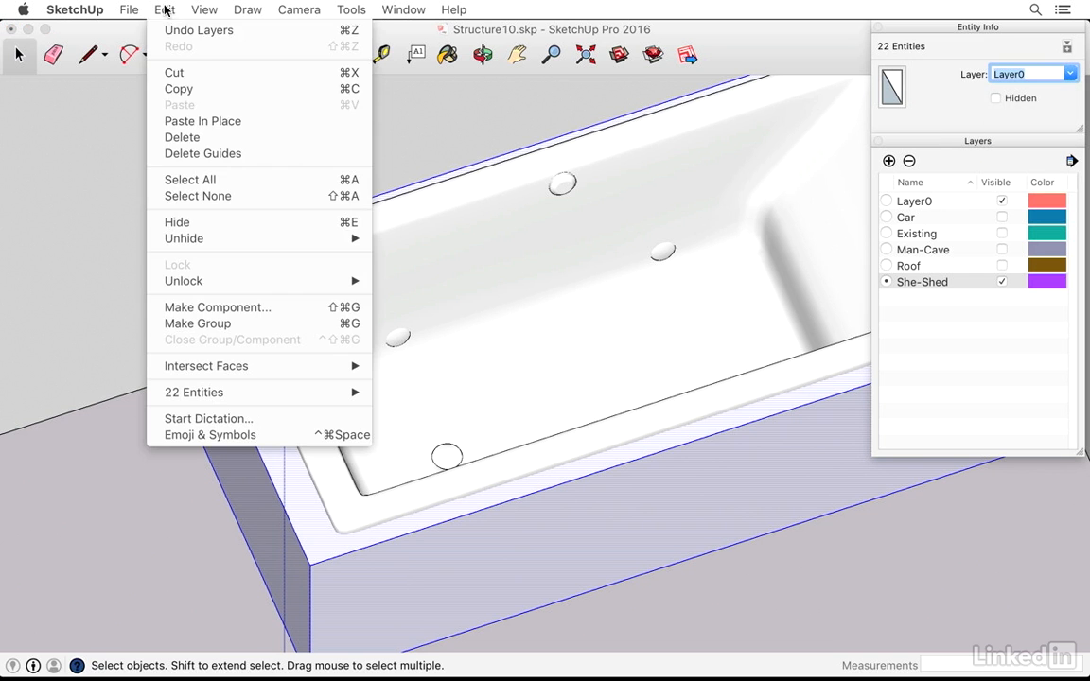
left_click(186, 325)
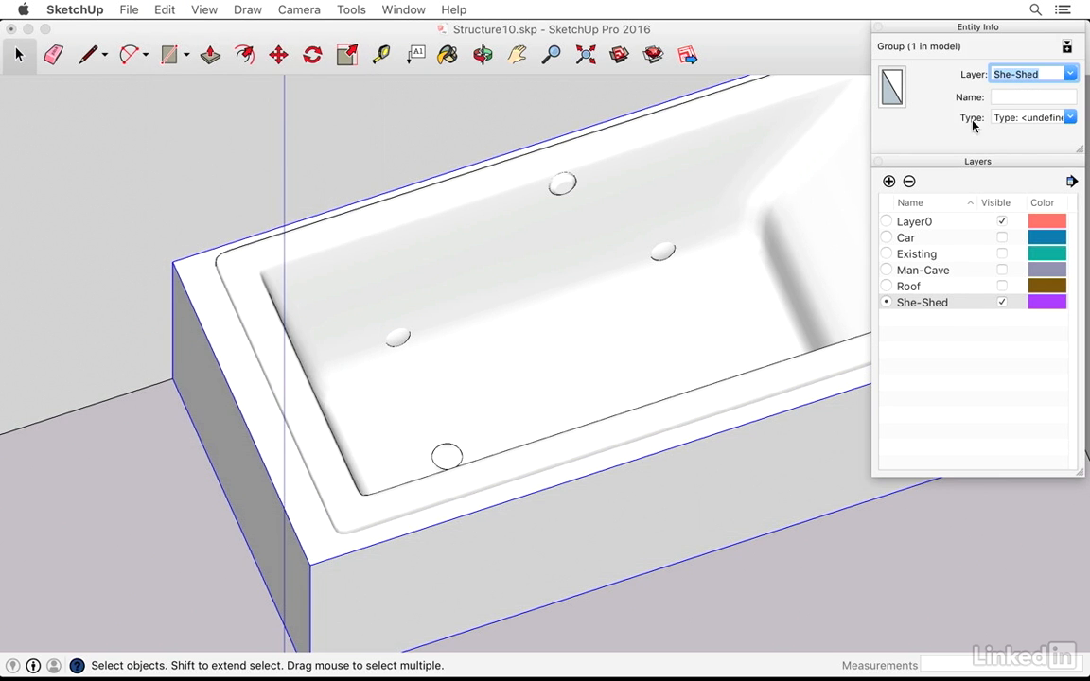
scroll(418, 389, "down", 5)
left_click(254, 466)
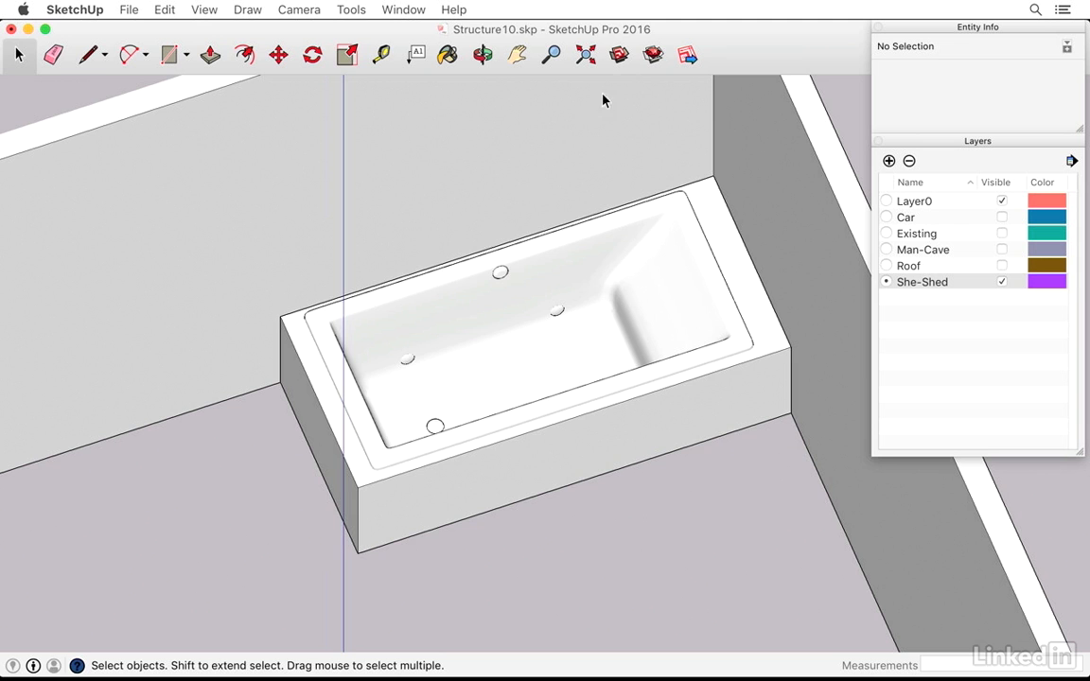
- Search the 3D Warehouse for "bath faucet" and browse the resulting models
left_click(619, 57)
type("b")
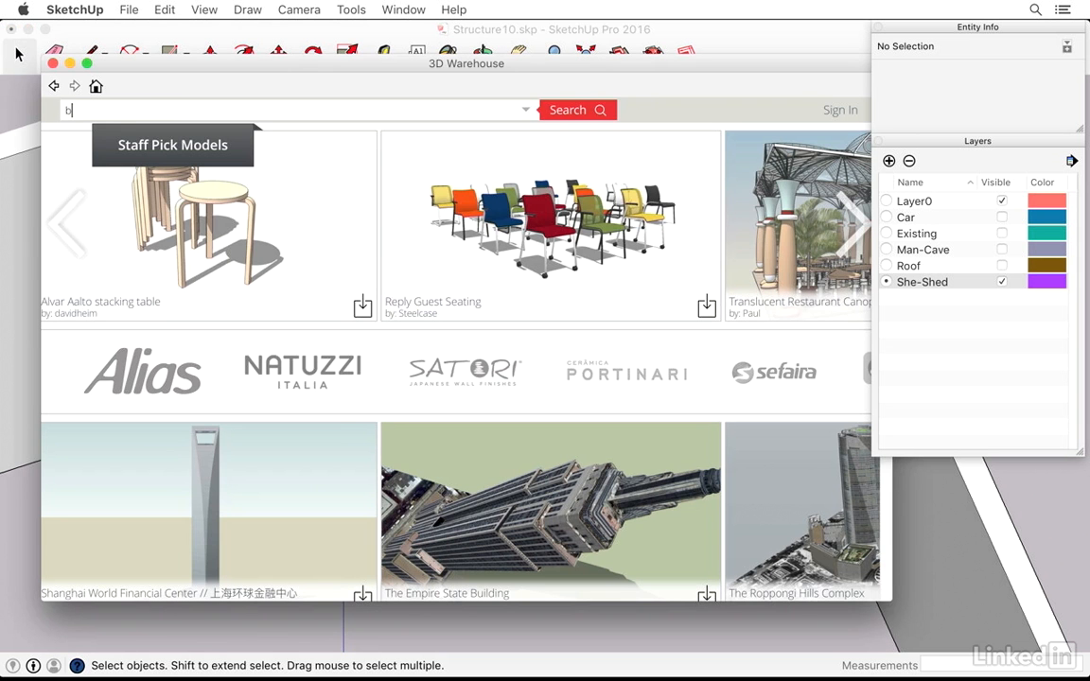
type("ath faucet")
key("Return")
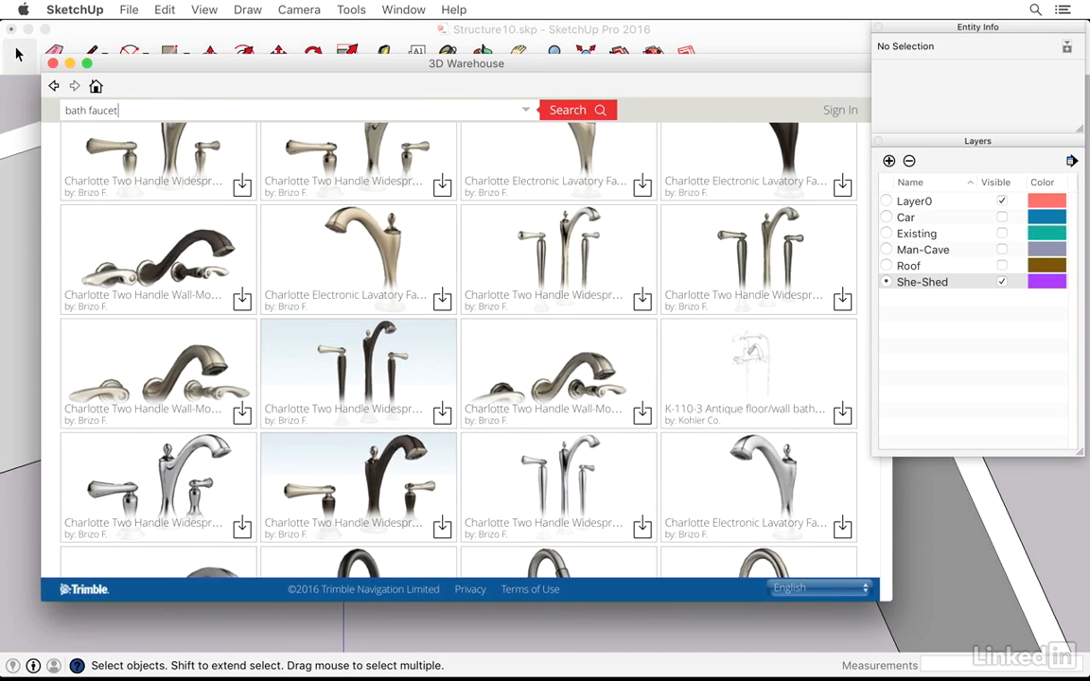
scroll(316, 375, "up", 3)
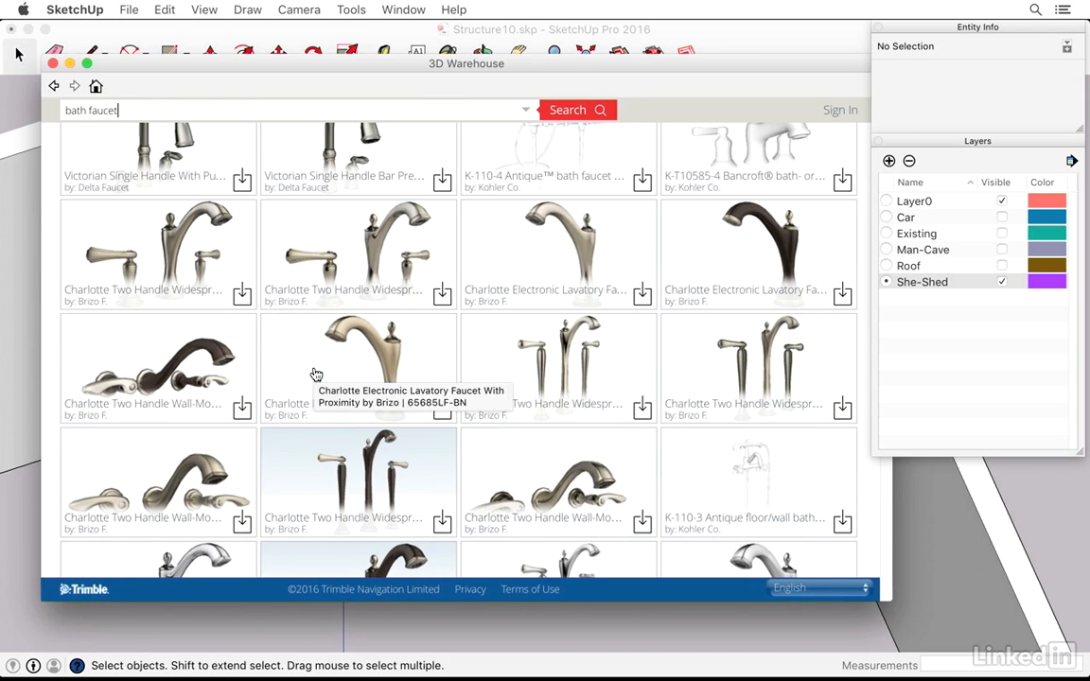
- Download Brizo's Charlotte Two Handle Widespread faucet from the 3D Warehouse and place it on the surround at the bath's drain end
left_click(641, 410)
left_click(662, 257)
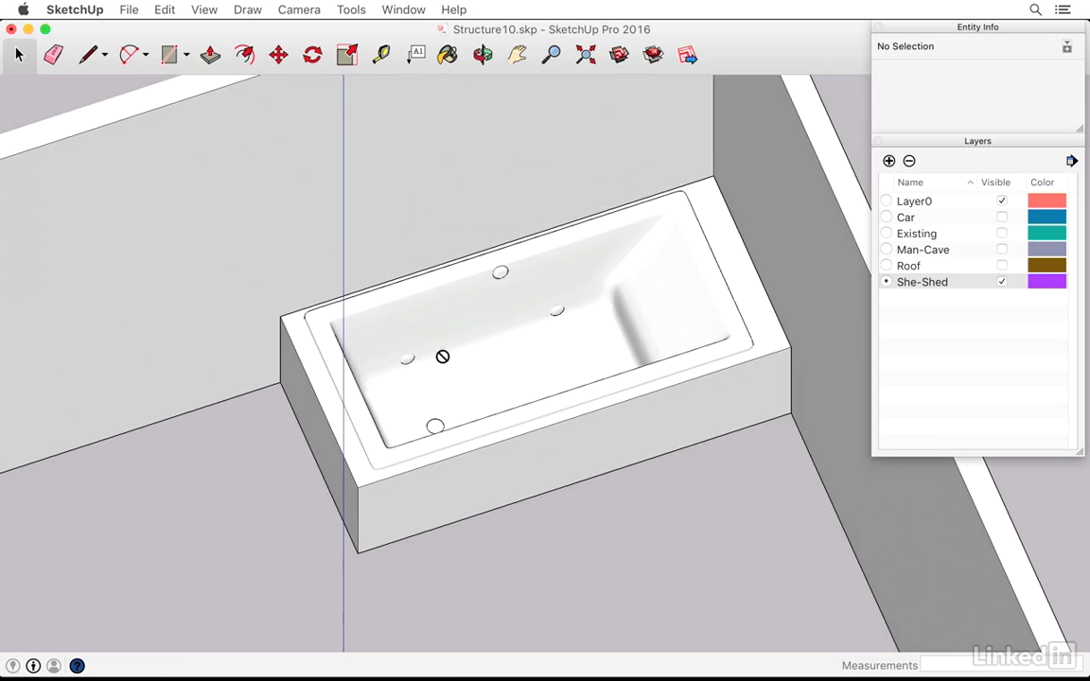
scroll(327, 374, "up", 5)
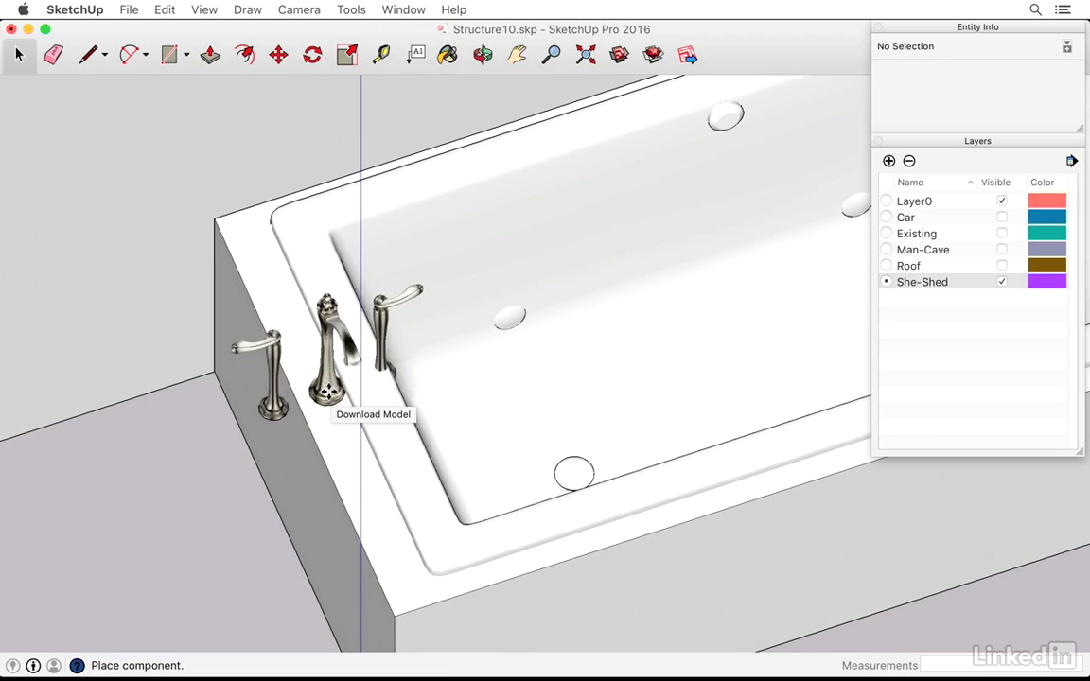
left_click(313, 397)
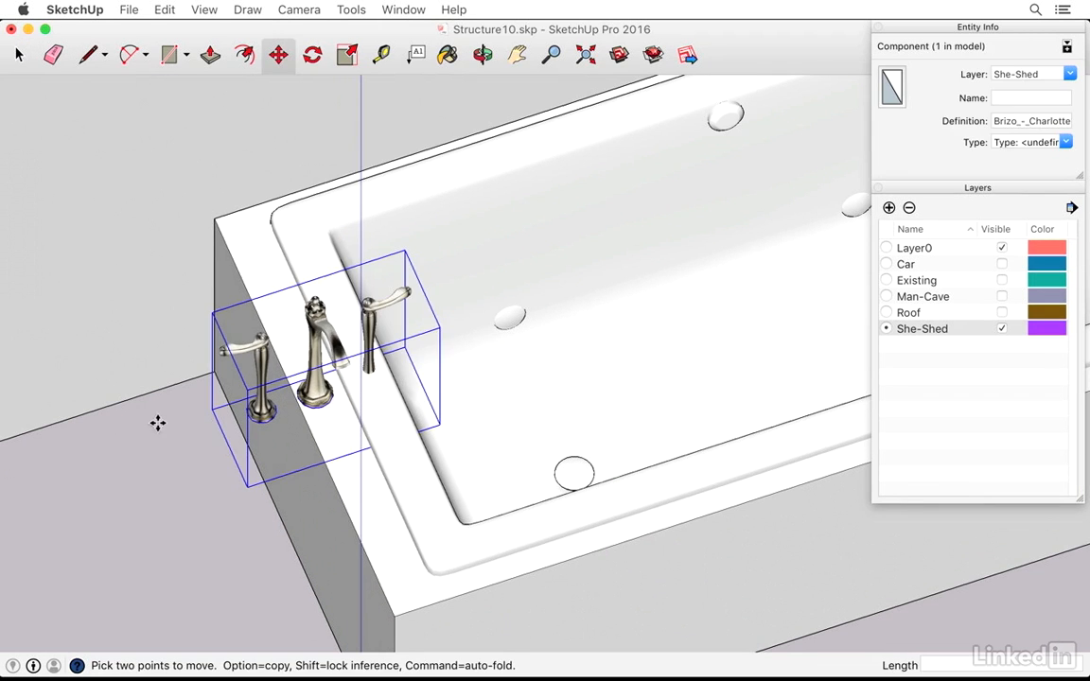
- Rotate the faucet 90° so its spout faces the basin, and move it about 2 1/2" onto the surround's end ledge
left_click(259, 347)
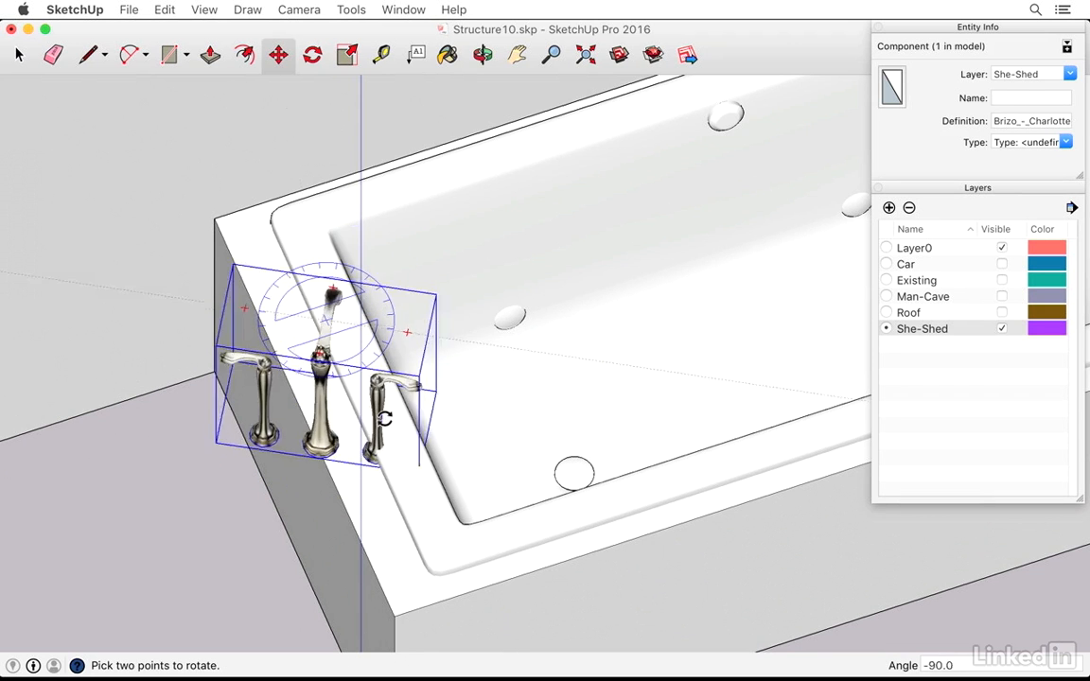
left_click(377, 438)
middle_click_drag(378, 438, 22, 326)
left_click(277, 310)
left_click(119, 276)
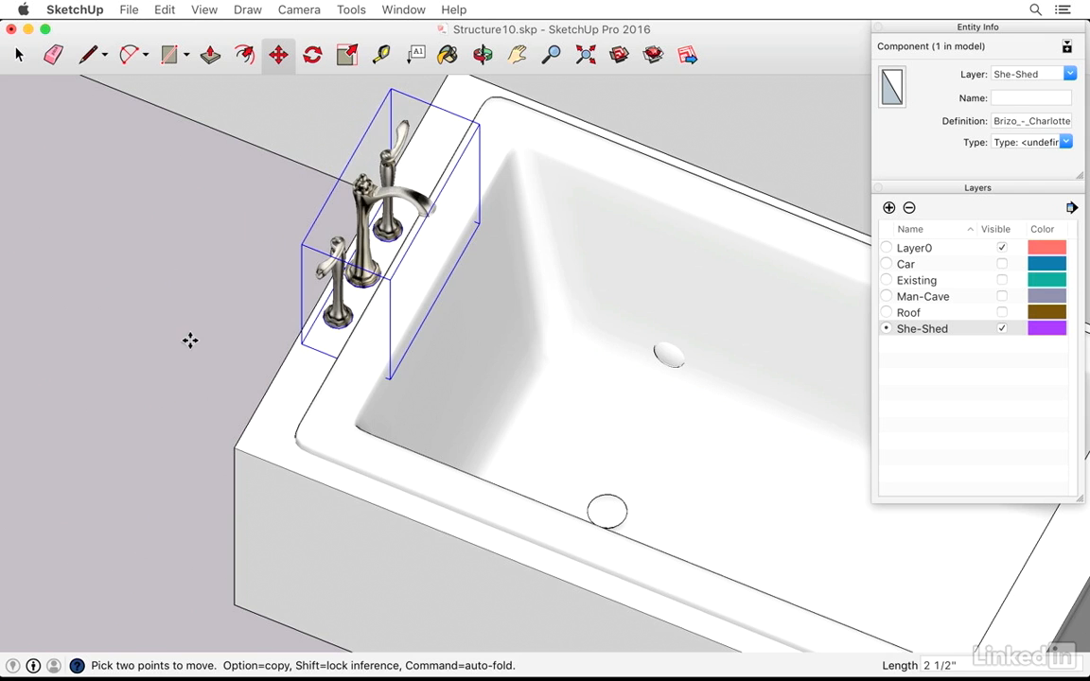
- In top view, shift the faucet about 1" along the ledge to line its spout up with the drain, and clear the selection
key("super+2")
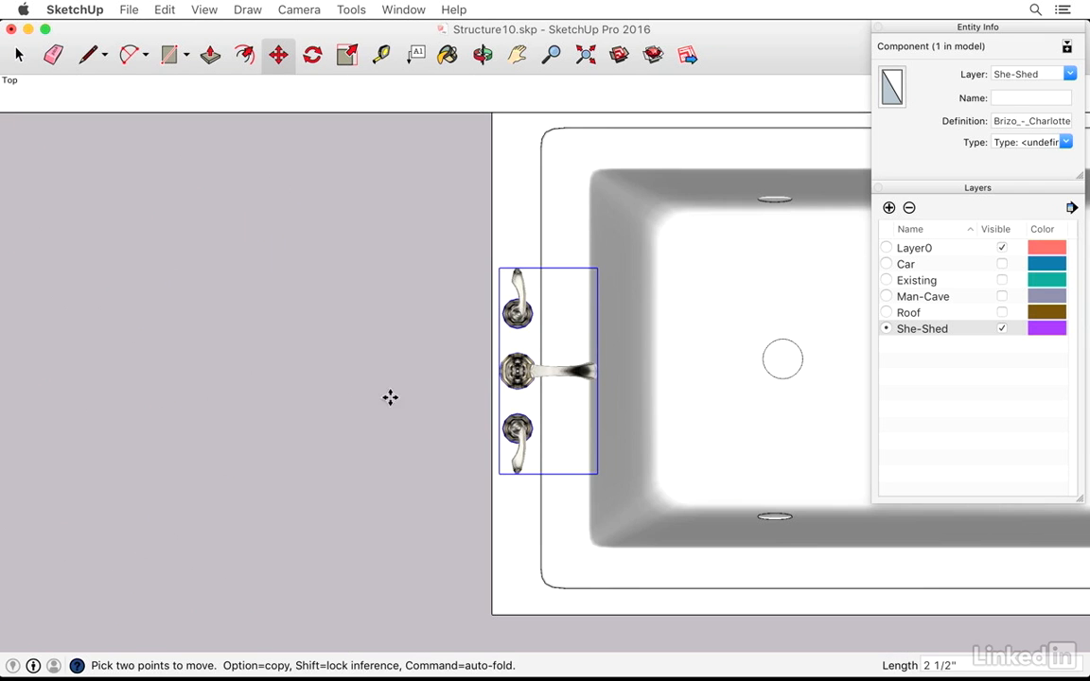
key("Escape")
scroll(269, 391, "down", 2)
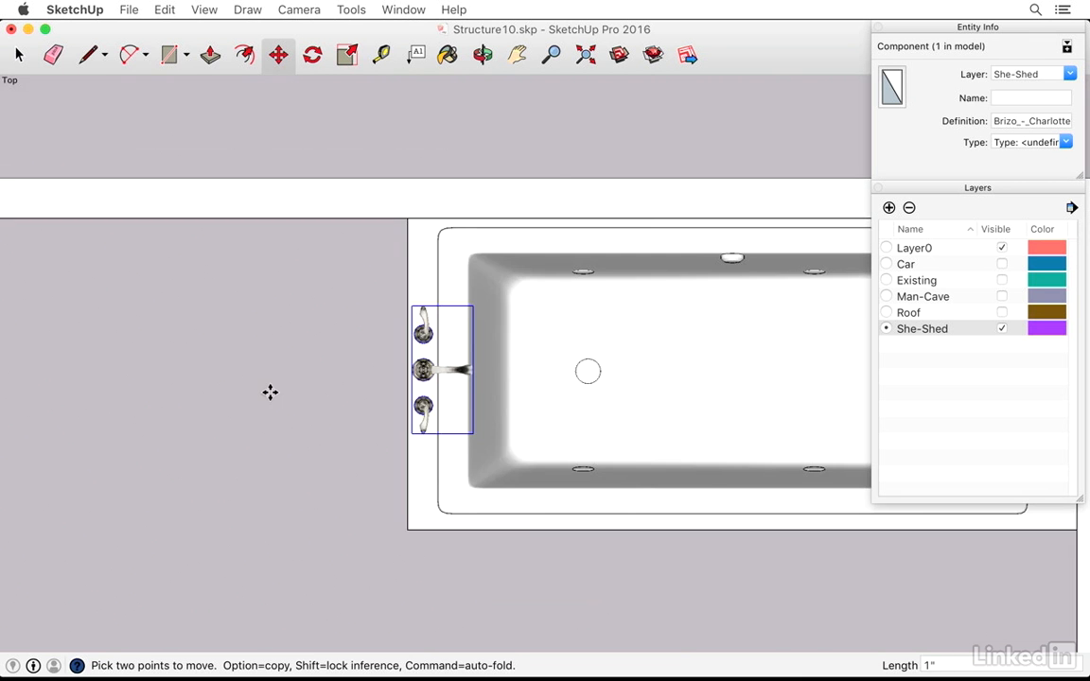
middle_click_drag(264, 402, 396, 262)
key("space")
middle_click_drag(289, 463, 382, 372)
scroll(312, 398, "down", 2)
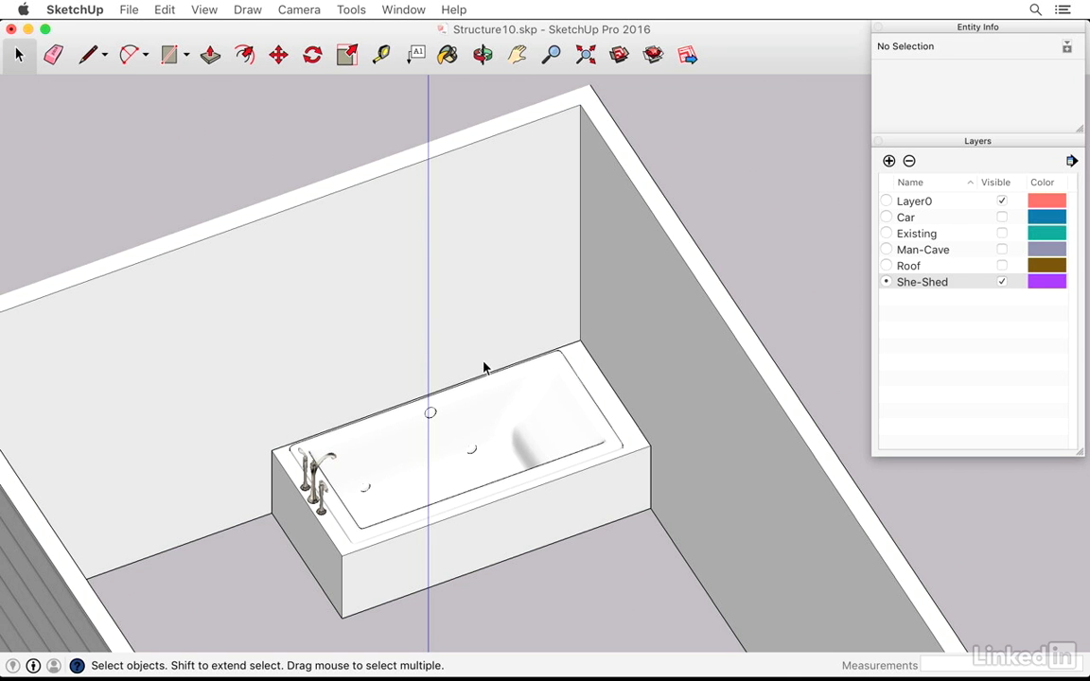
- Open the wall group for editing and draw a window rectangle about 4' 11" by 3' 1/2" on the wall above the bath
double_click(382, 312)
key("r")
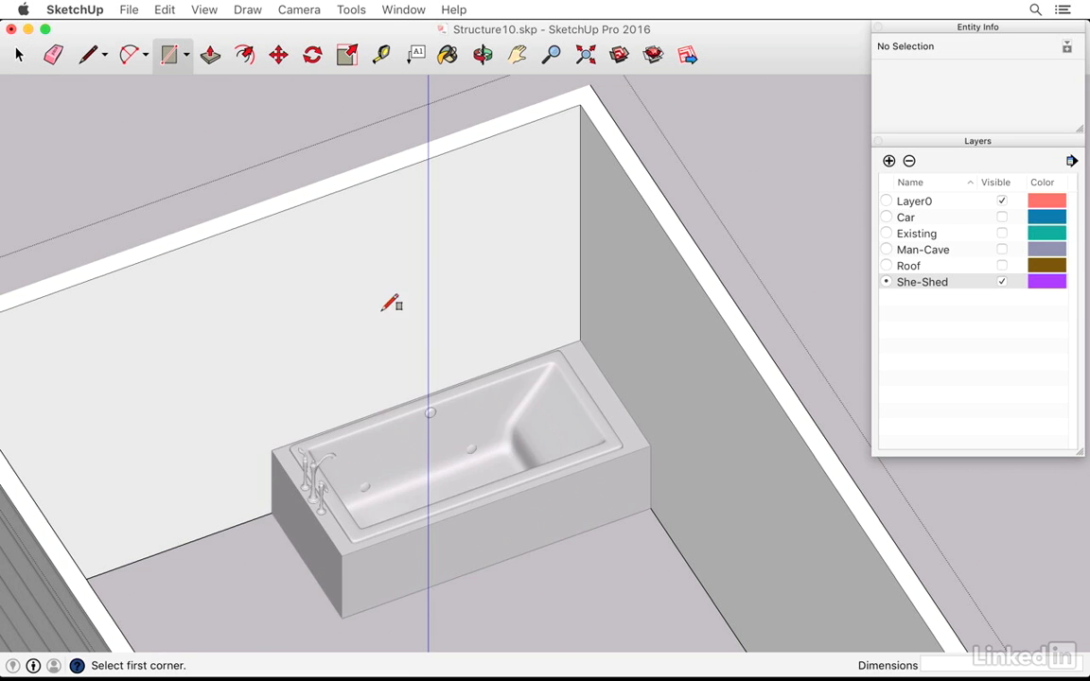
left_click(305, 426)
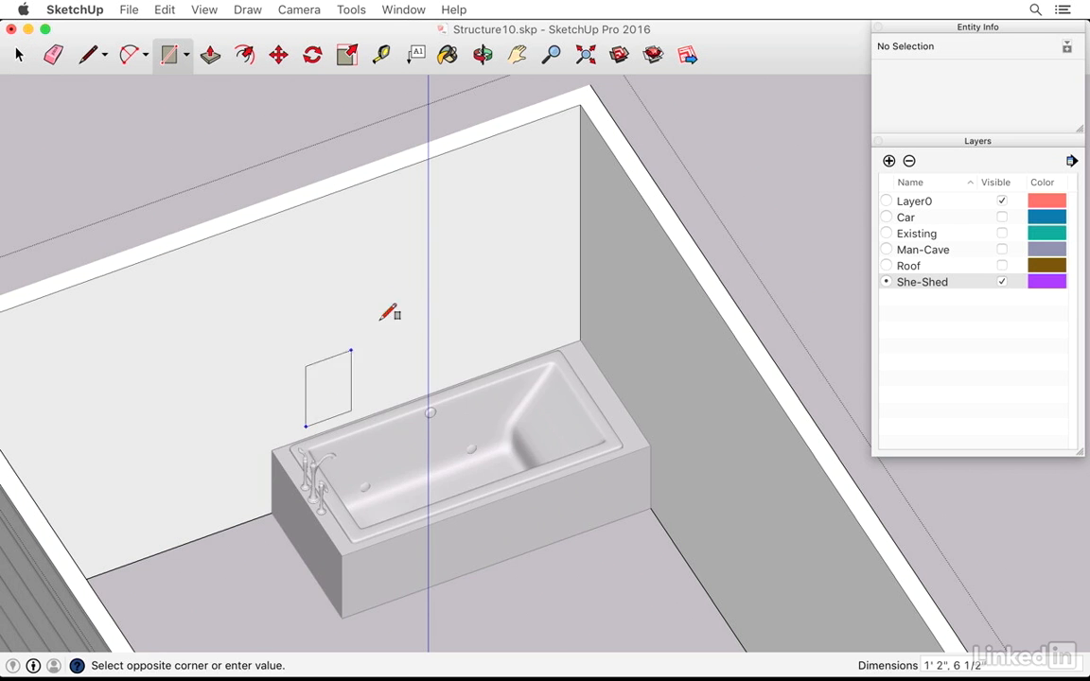
left_click(549, 228)
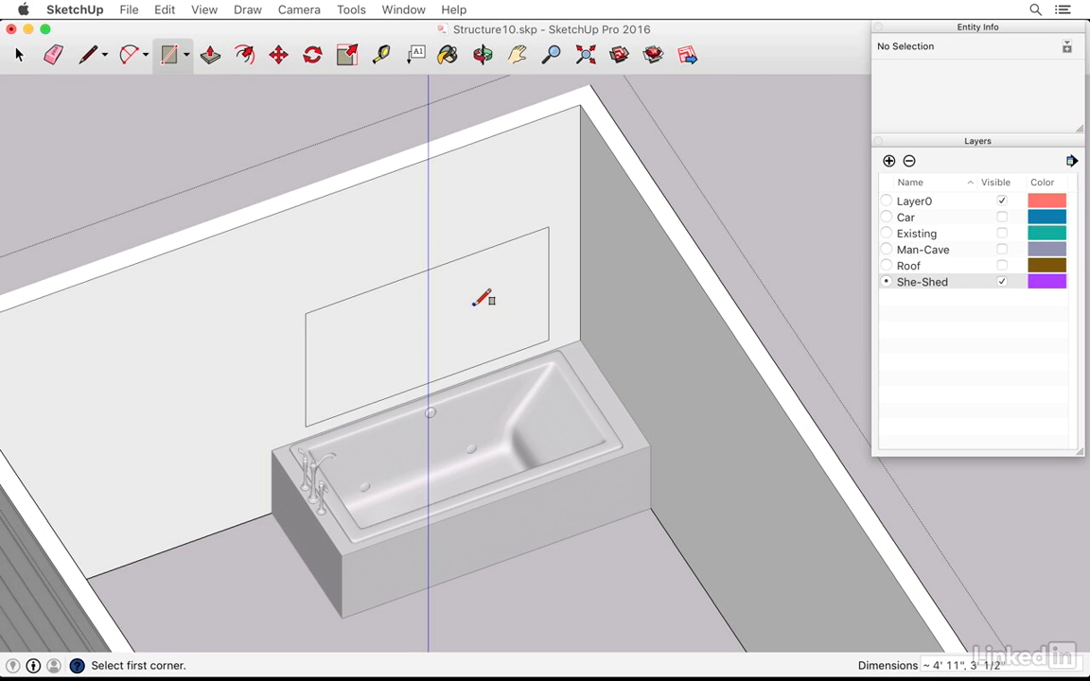
- Push the rectangle 4 1/2" through the wall to cut the window opening, and close the wall group
key("p")
left_click(456, 318)
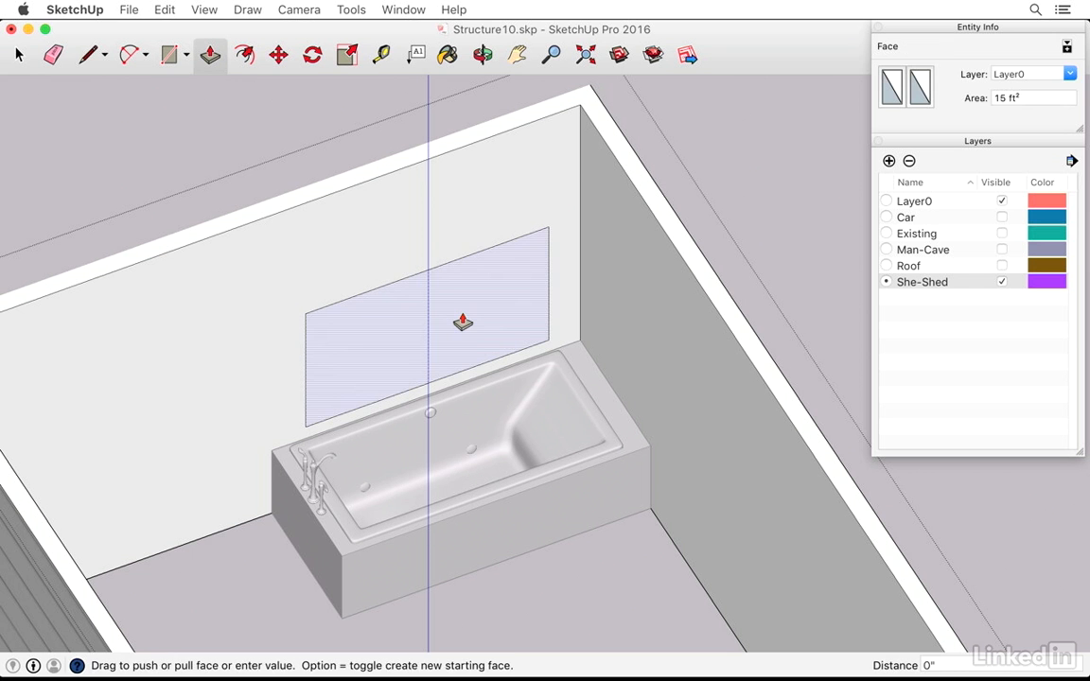
left_click(340, 182)
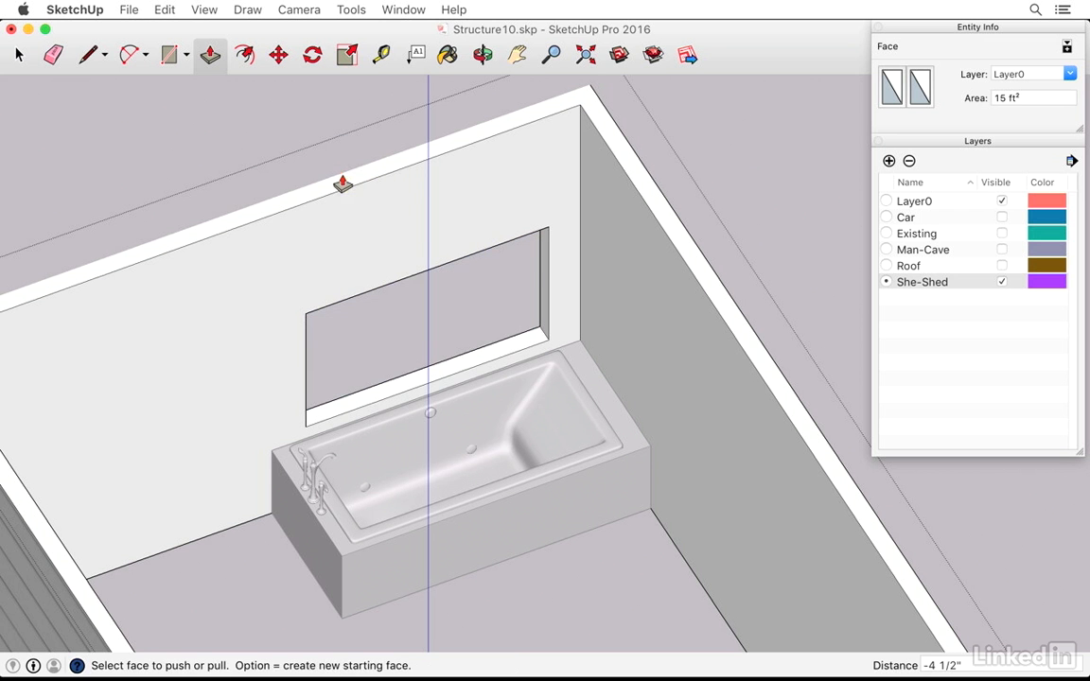
scroll(187, 256, "down", 2)
scroll(186, 256, "down", 2)
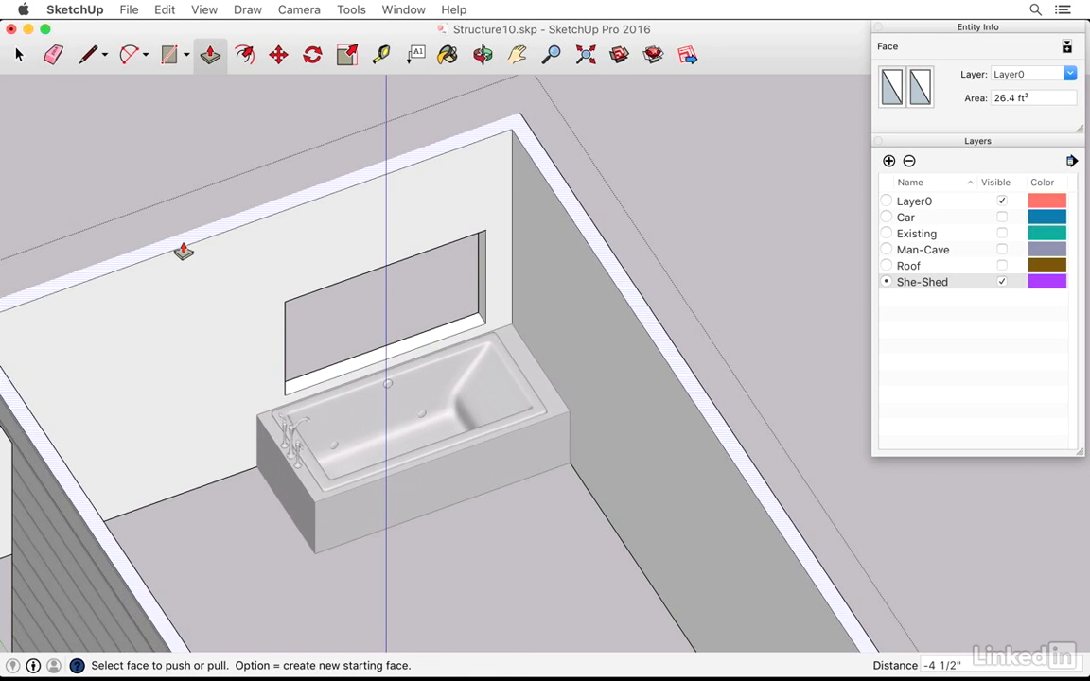
key("space")
left_click(175, 161)
scroll(244, 227, "up", 2)
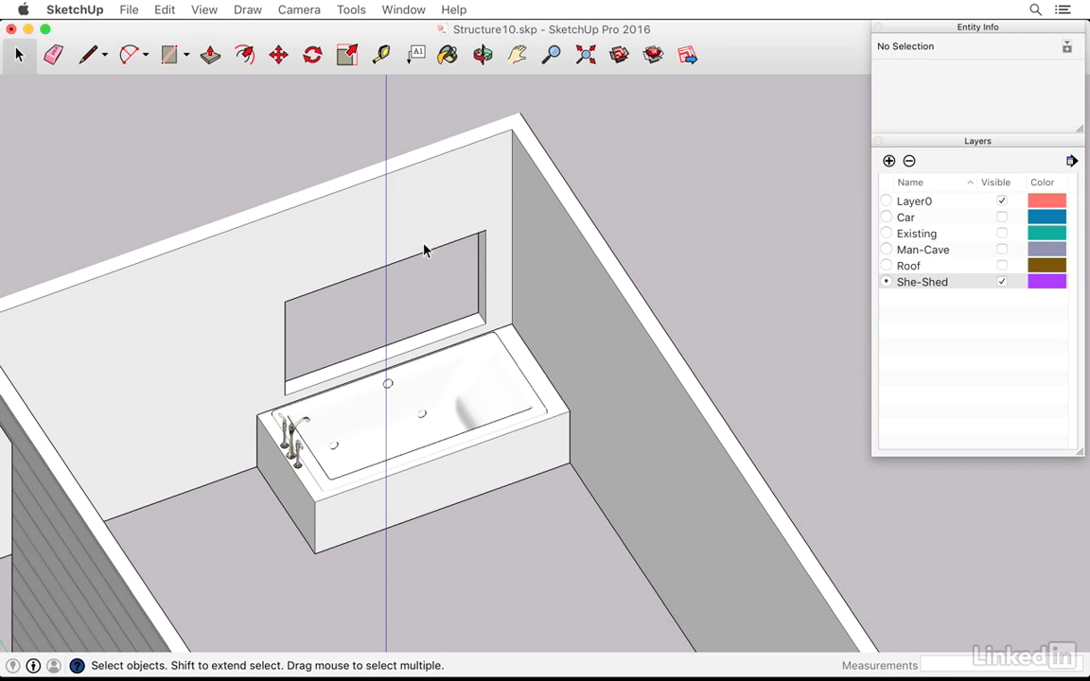